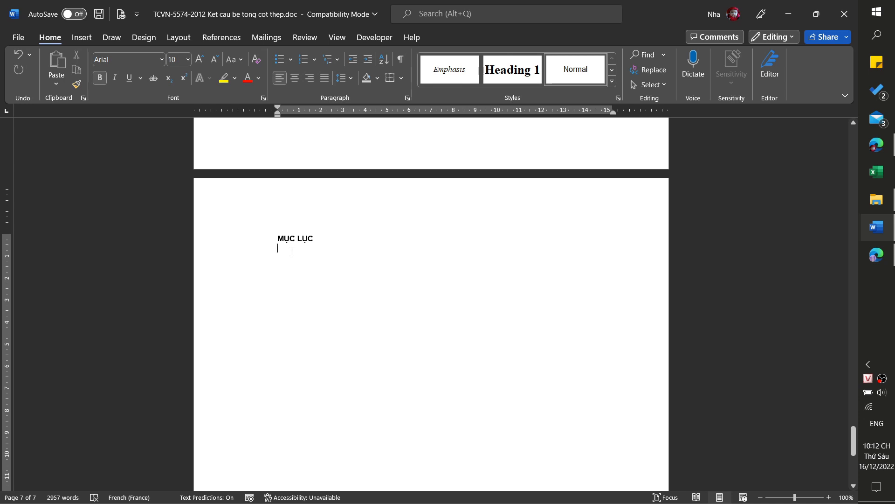
- Start a custom table of contents on the empty line below the MỤC LỤC title
left_click(285, 252)
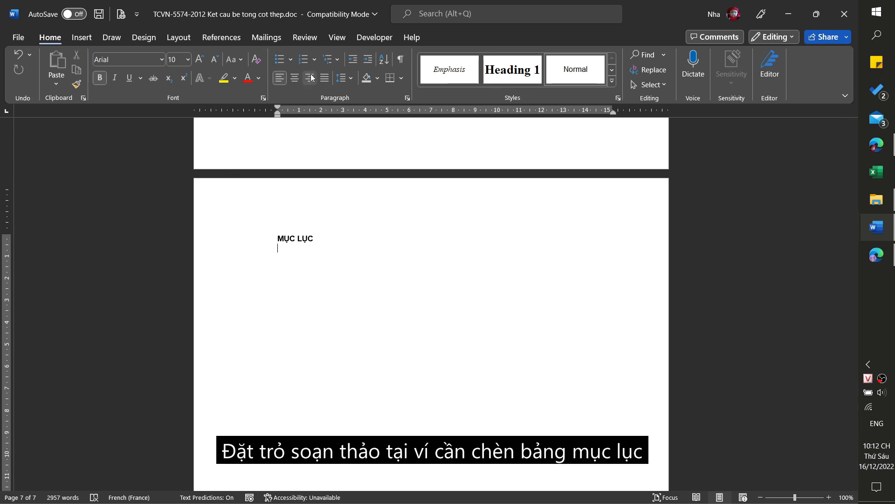
left_click(208, 44)
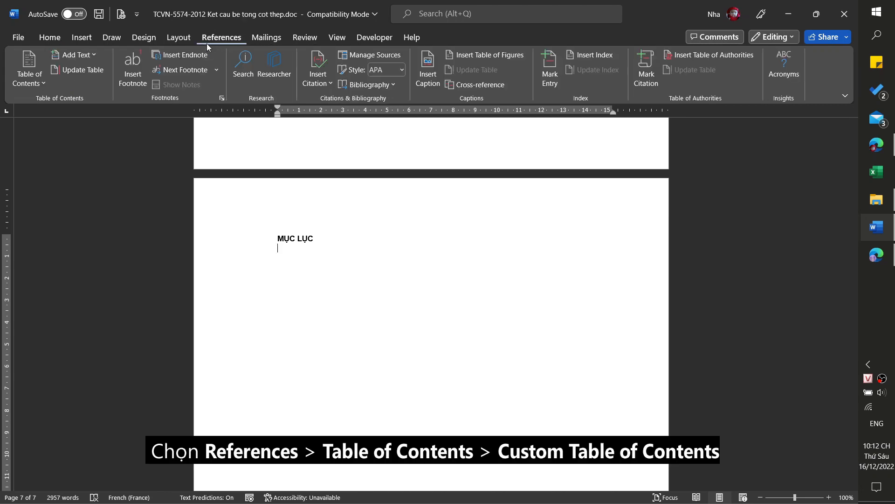
left_click(39, 88)
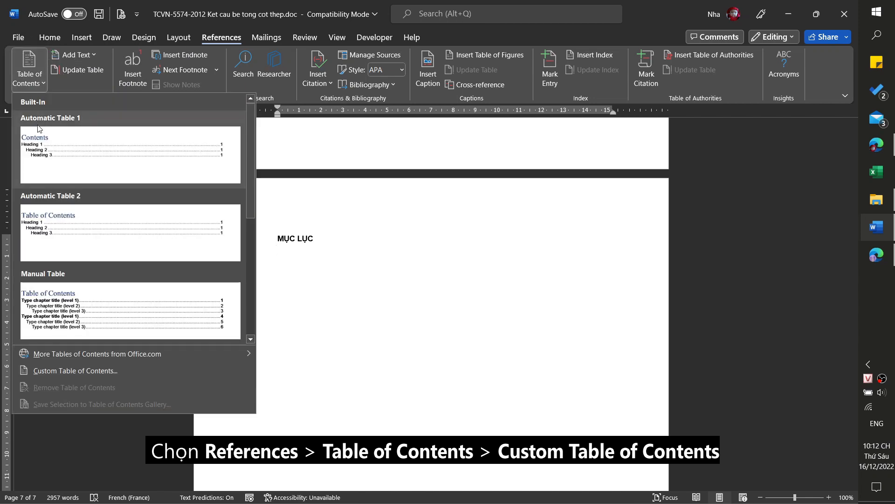
left_click(63, 370)
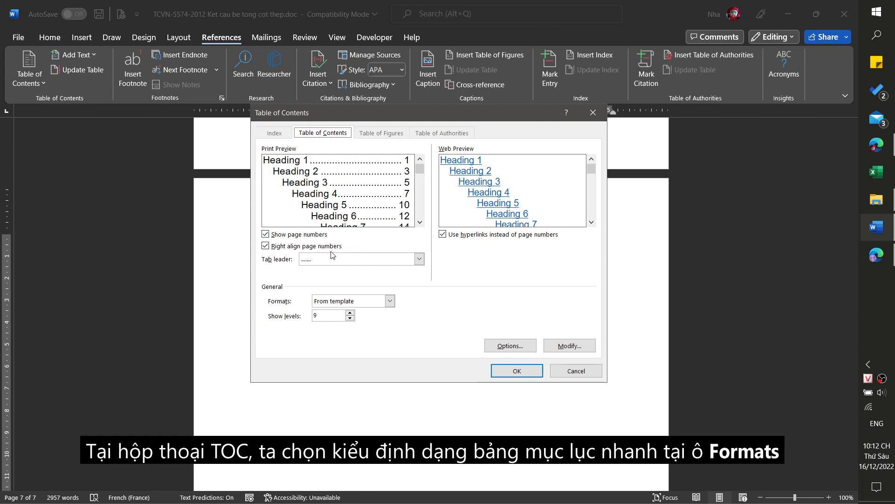
- Try the Classic, Distinctive, Formal and Simple formats for the table of contents and return to From template
left_click(328, 303)
key("Down")
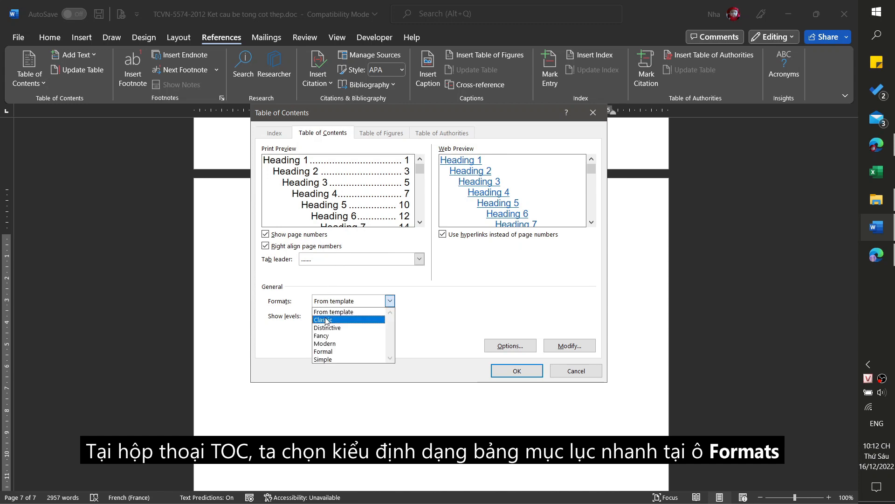
key("Return")
left_click(329, 303)
key("Down")
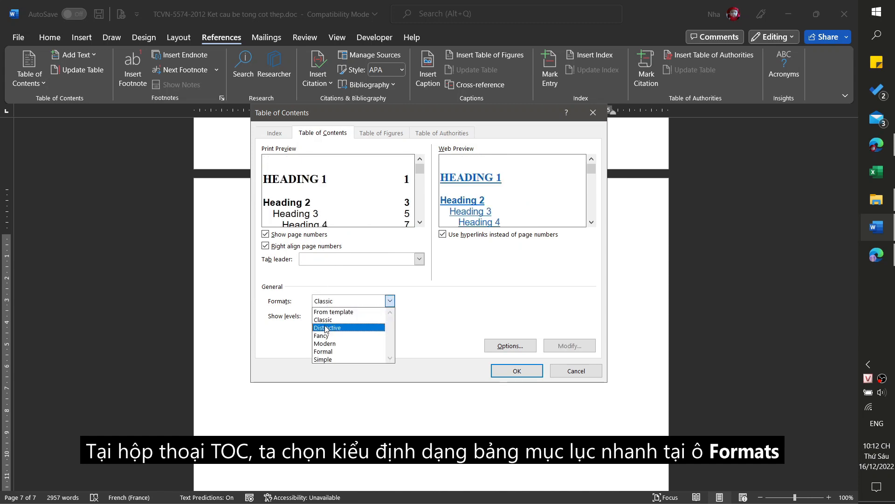
key("Return")
left_click(333, 304)
key("Down")
key("Down")
key("Down")
key("Down")
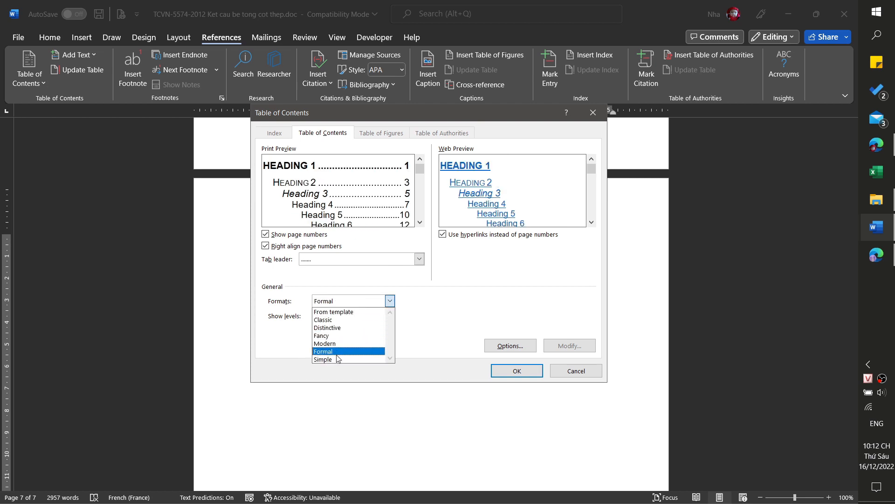
left_click(334, 360)
left_click(339, 306)
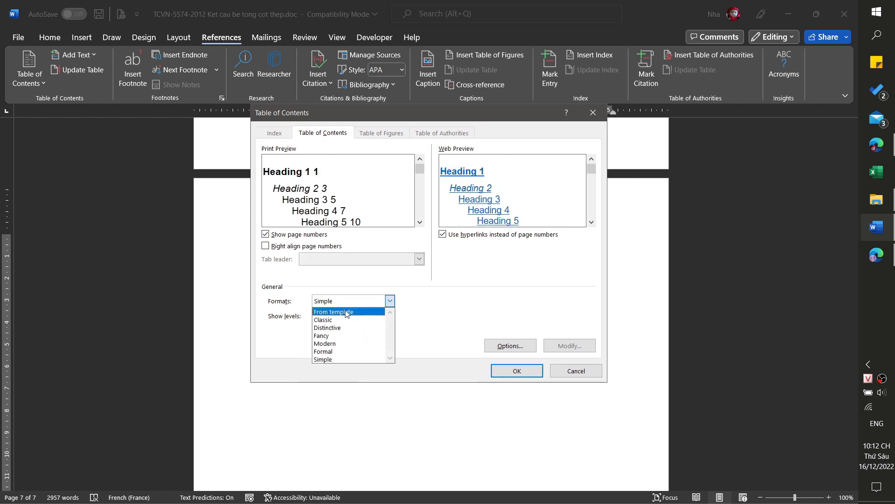
left_click(343, 310)
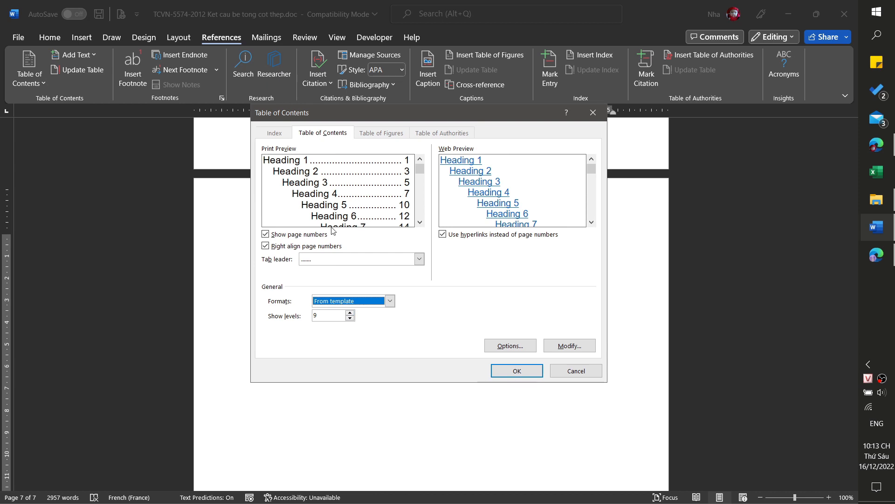
- Insert the table of contents with 9 levels shown and dismiss the notice about heading styles
left_click(334, 318)
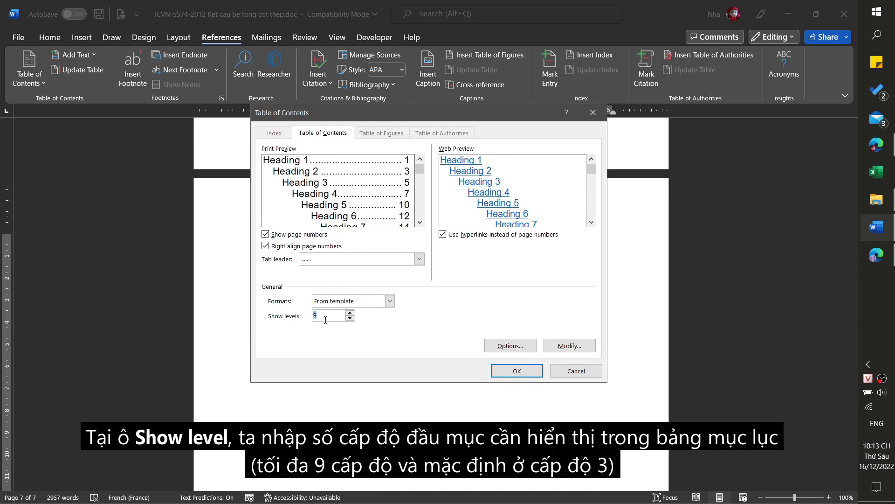
left_click(326, 319)
left_click(512, 372)
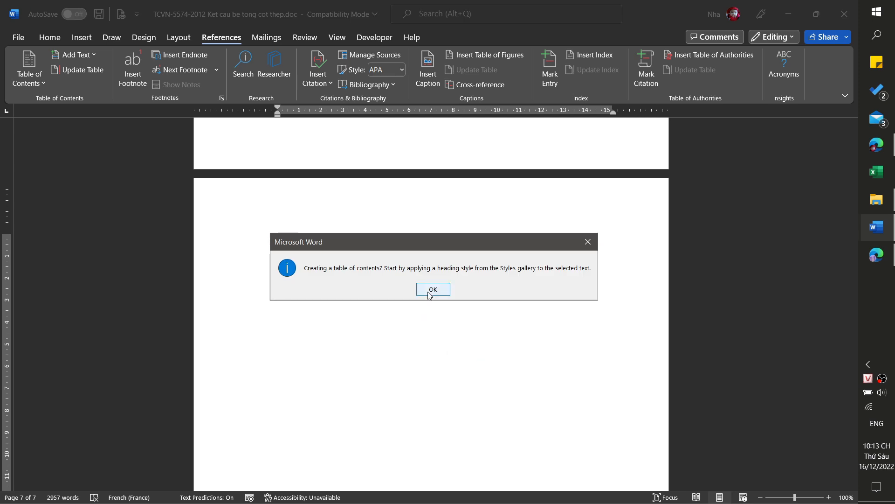
left_click(433, 289)
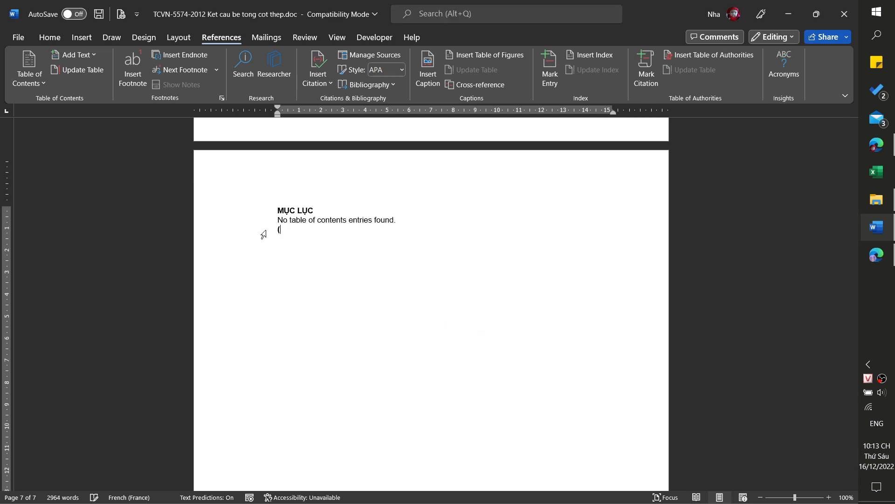
- Add the note "(Chưa chỉ định vị trí cho các đầu mục)" on the line below the table of contents
type("(Chưa d")
key("BackSpace")
type("chỉ đinh vị trí cho cc")
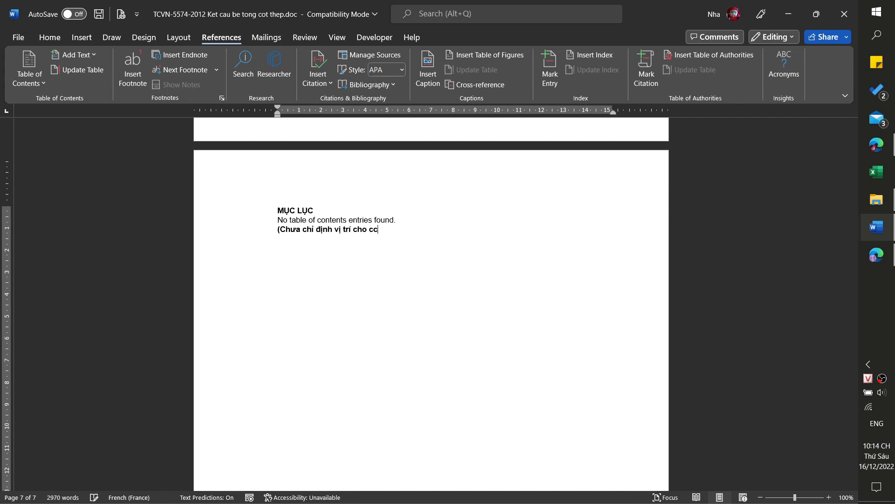
key("BackSpace")
type("ác d")
key("BackSpace")
type("ầu muc)")
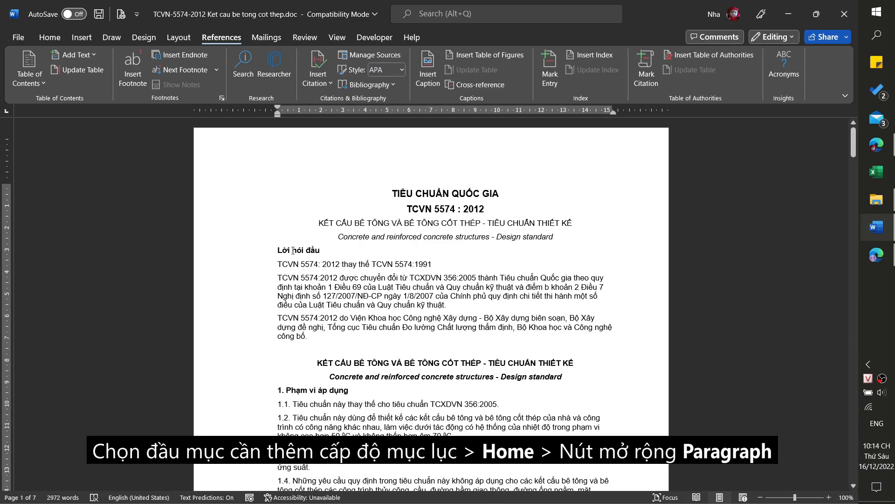
- Set the outline level of the heading "Lời nói đầu" on the first page to Level 1
left_click(285, 251)
left_click(248, 255)
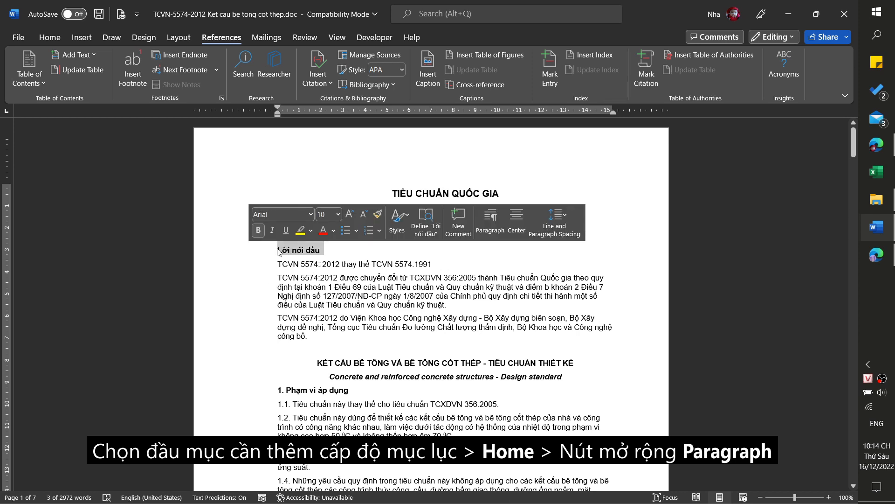
left_click(59, 38)
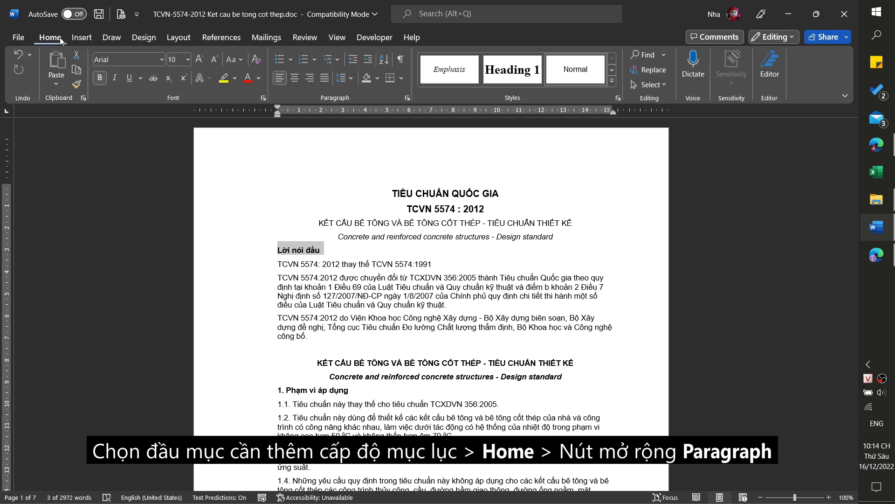
left_click(407, 98)
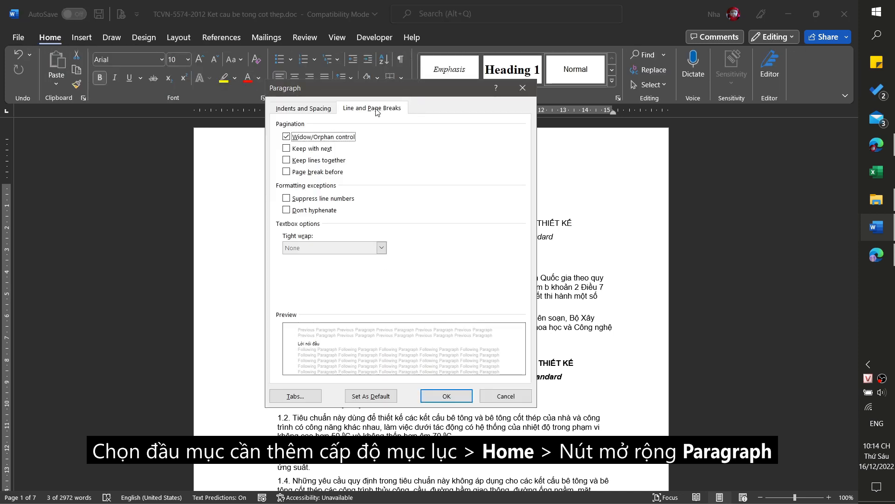
left_click(328, 111)
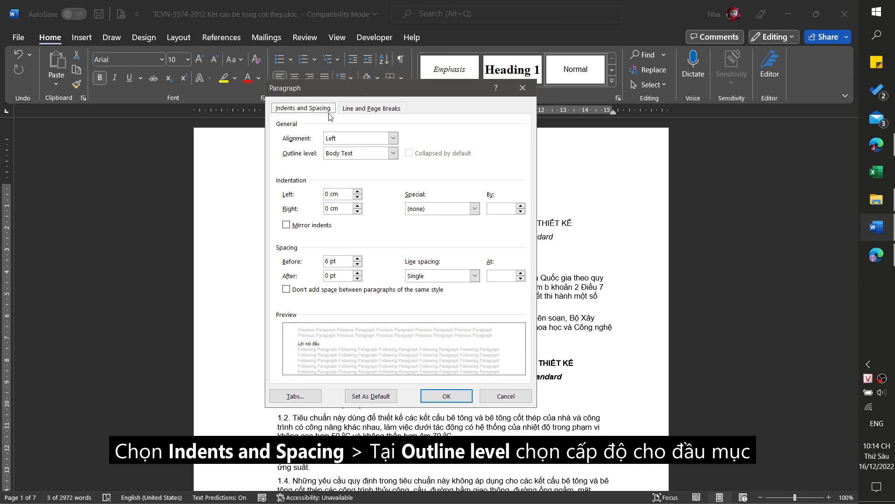
left_click(334, 156)
left_click(336, 172)
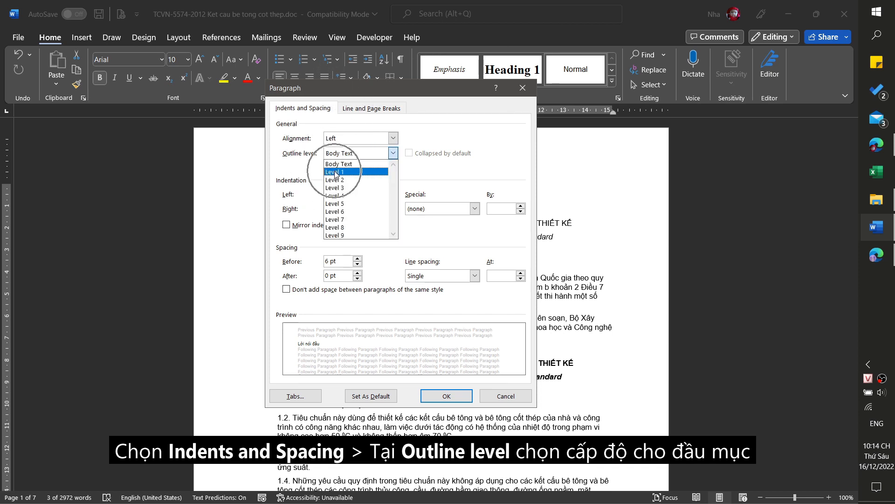
left_click(443, 394)
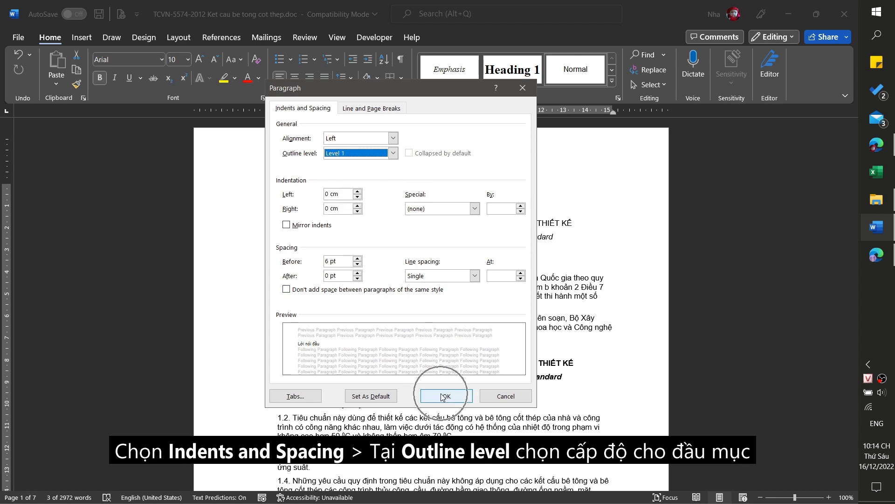
- Set the outline level of the heading "1. Phạm vi áp dụng" to Level 1
scroll(365, 265, "down", 2)
left_click(359, 300)
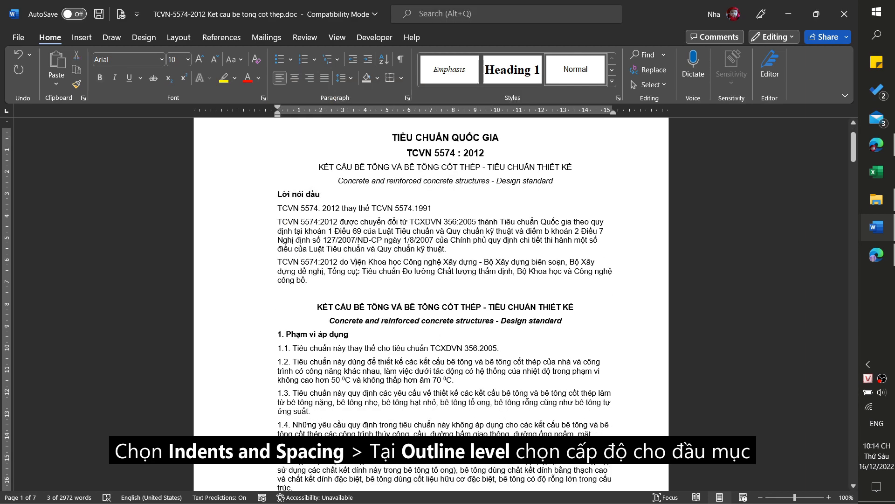
scroll(351, 295, "down", 3)
left_click(324, 250)
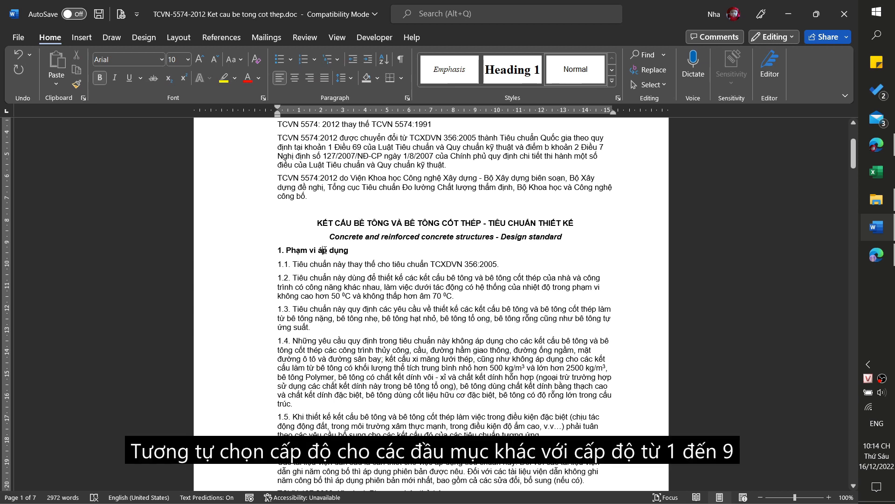
left_click(256, 254)
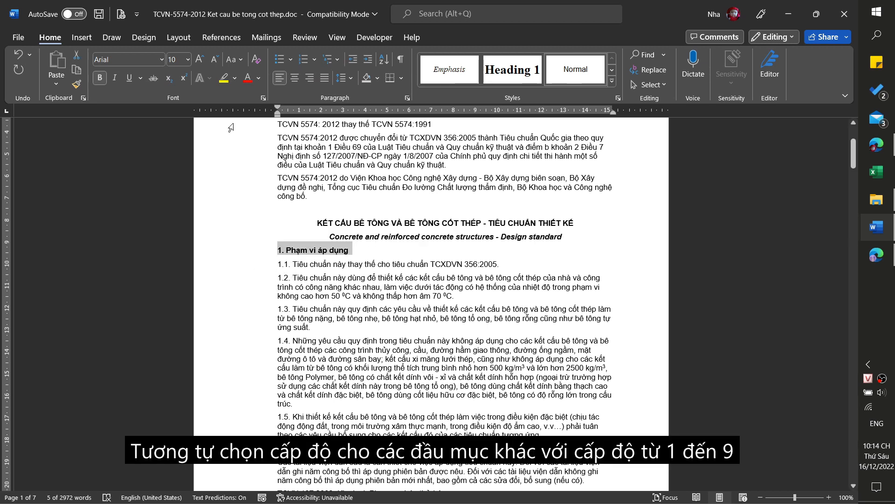
left_click(405, 100)
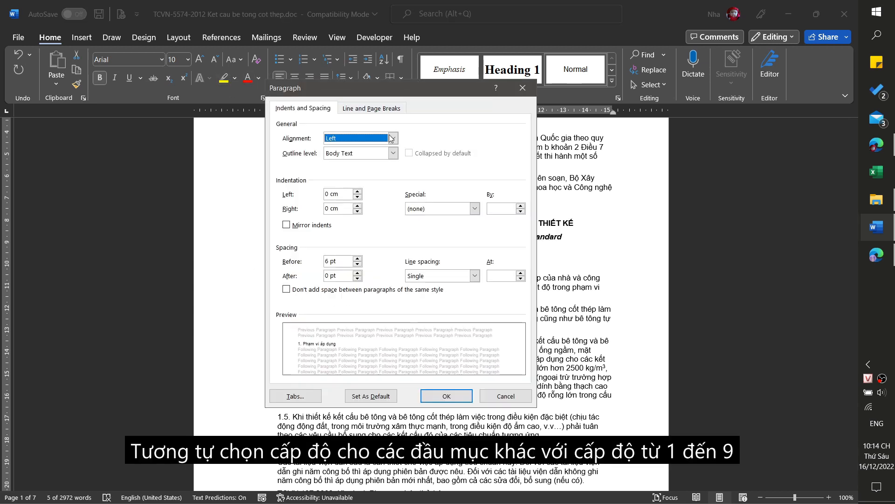
left_click(351, 154)
left_click(351, 172)
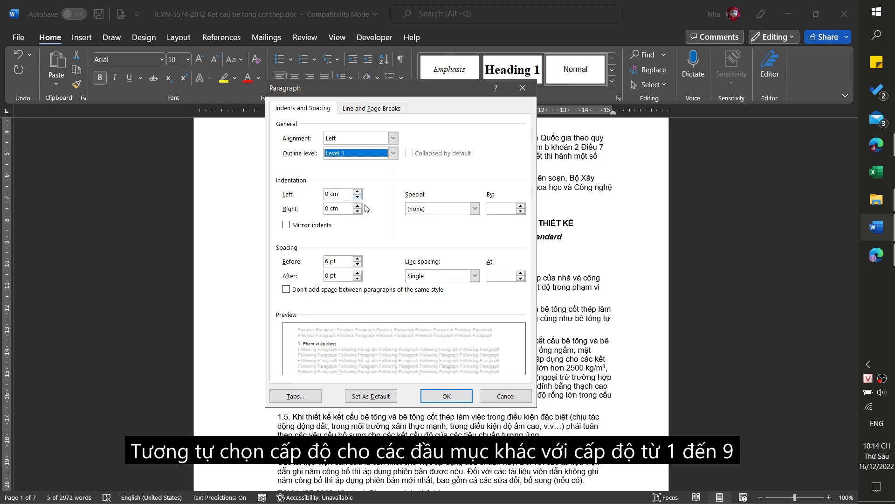
left_click(435, 395)
- Set the outline level of the heading "2. Tài liệu viện dẫn" to Level 1
scroll(432, 385, "down", 3)
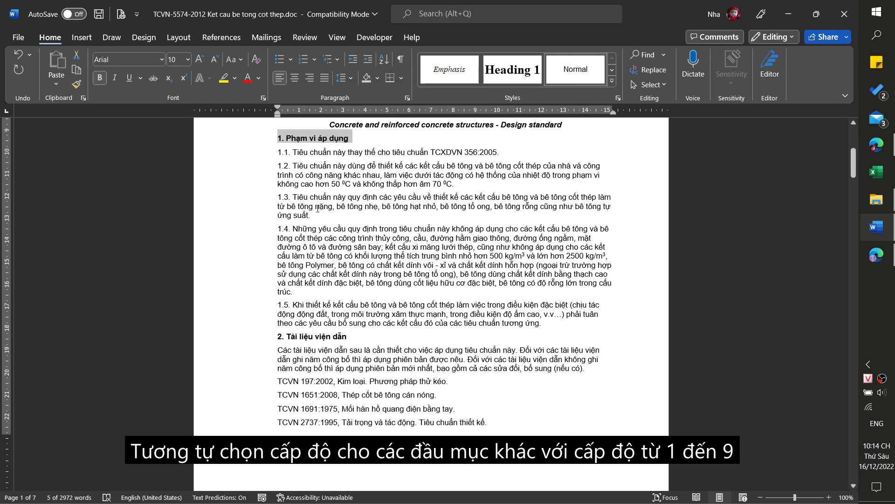
left_click(324, 373)
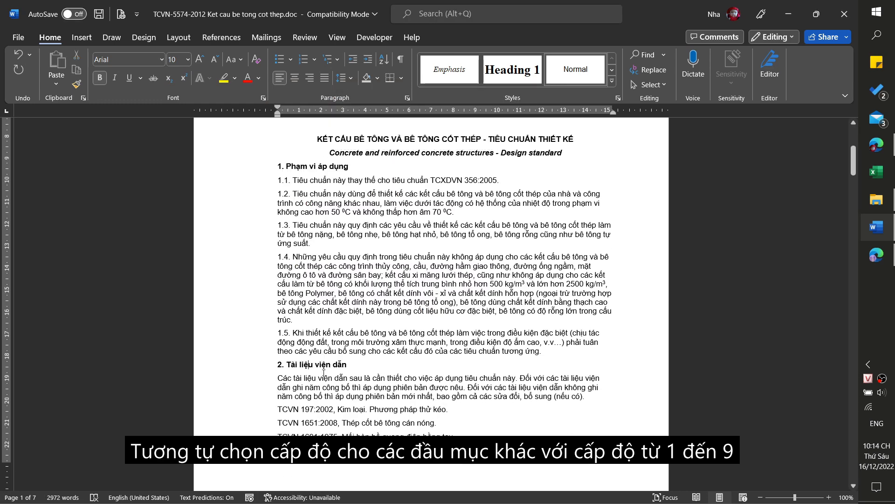
left_click(262, 369)
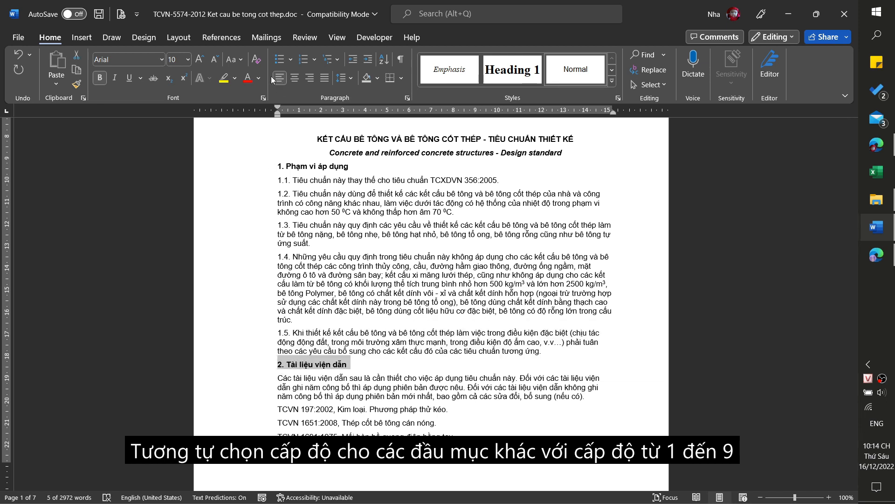
left_click(407, 98)
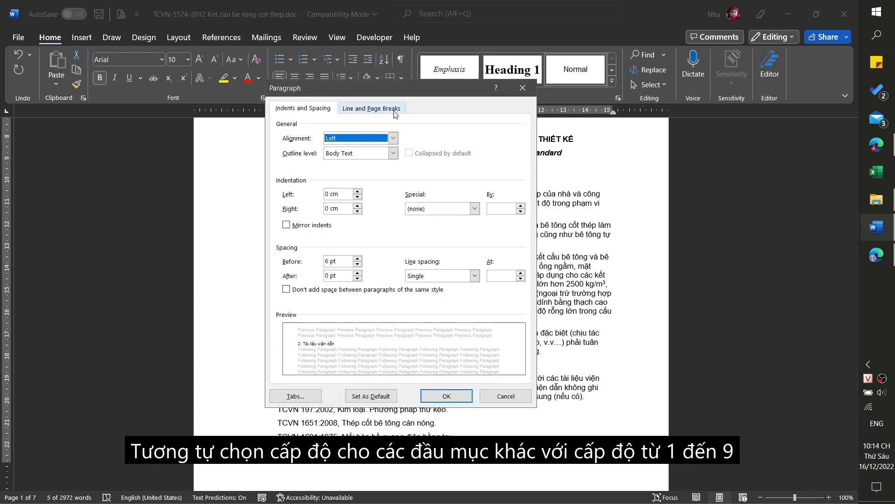
left_click(393, 153)
left_click(359, 172)
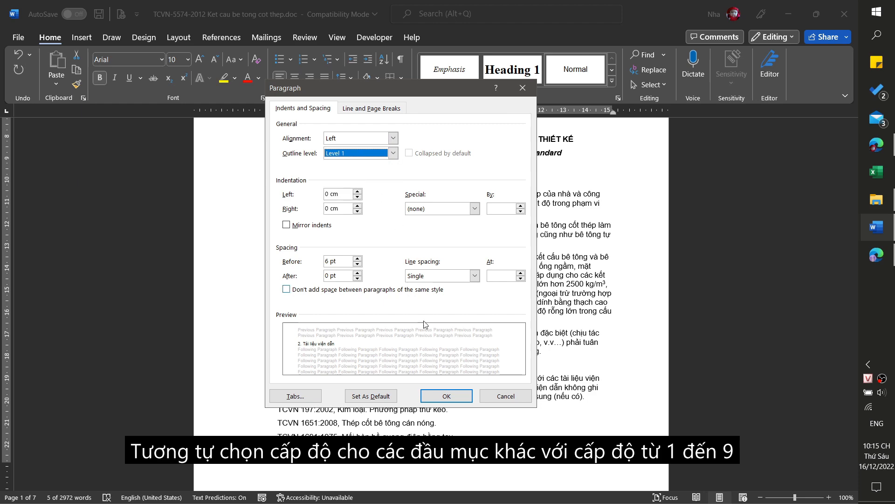
left_click(446, 396)
- Set the outline level of the heading "3. Thuật ngữ, đơn vị đo và ký hiệu" to Level 1
scroll(353, 317, "down", 6)
scroll(353, 316, "down", 8)
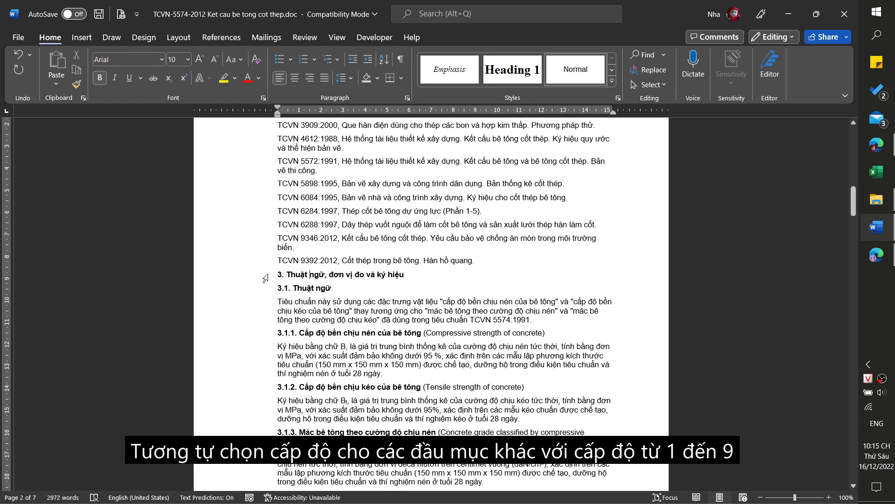
left_click(265, 276)
left_click(407, 97)
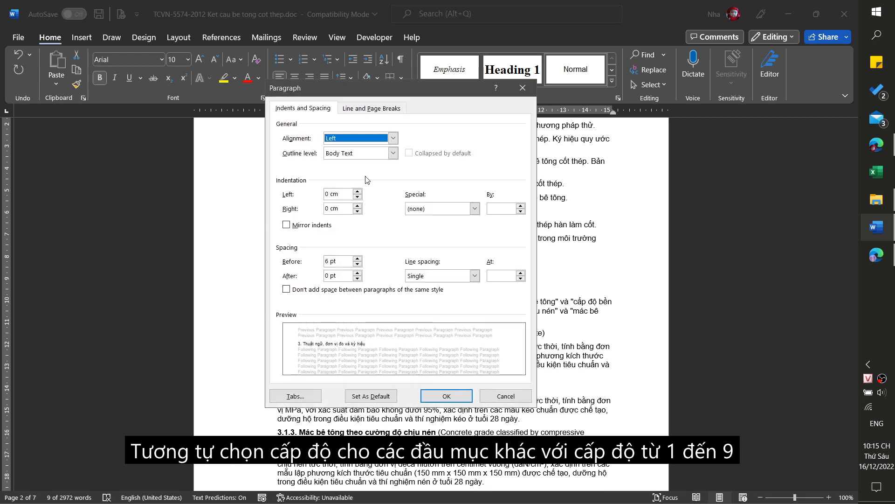
left_click(355, 153)
left_click(355, 171)
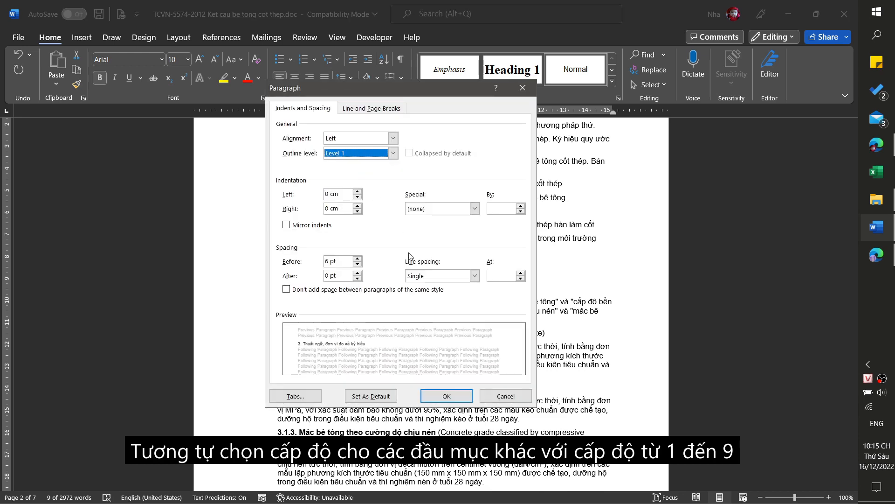
left_click(446, 396)
- Set the outline level of the heading "3.1. Thuật ngữ" to Level 2
scroll(327, 327, "down", 1)
left_click(282, 260)
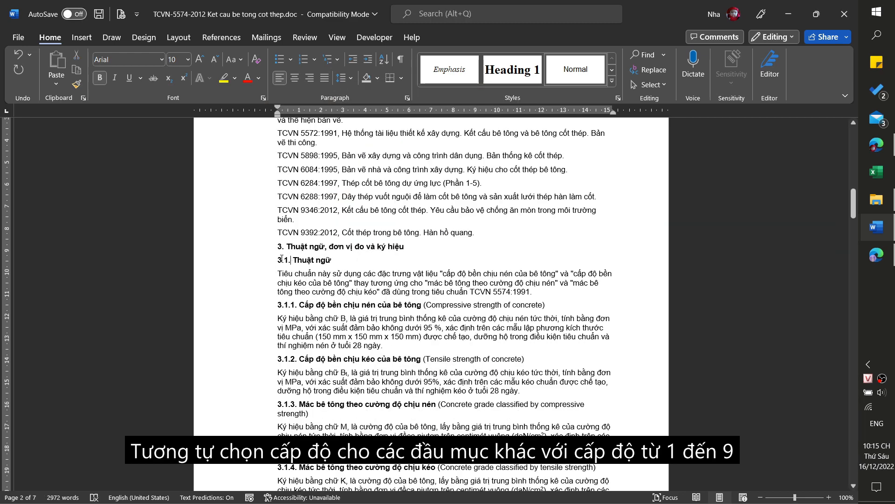
triple_click(282, 260)
left_click(407, 98)
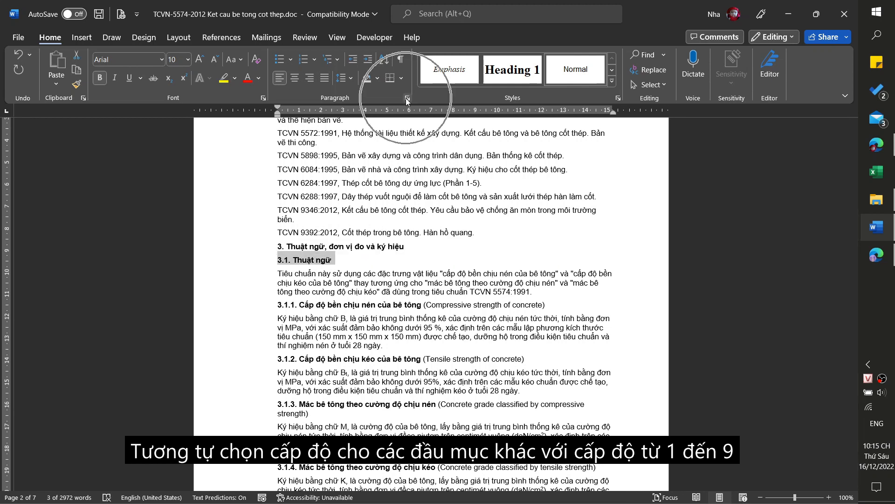
left_click(347, 154)
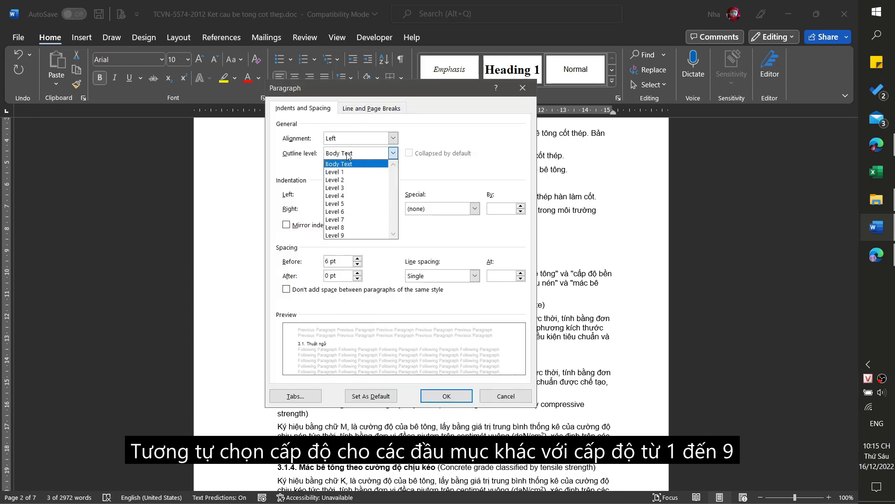
left_click(343, 180)
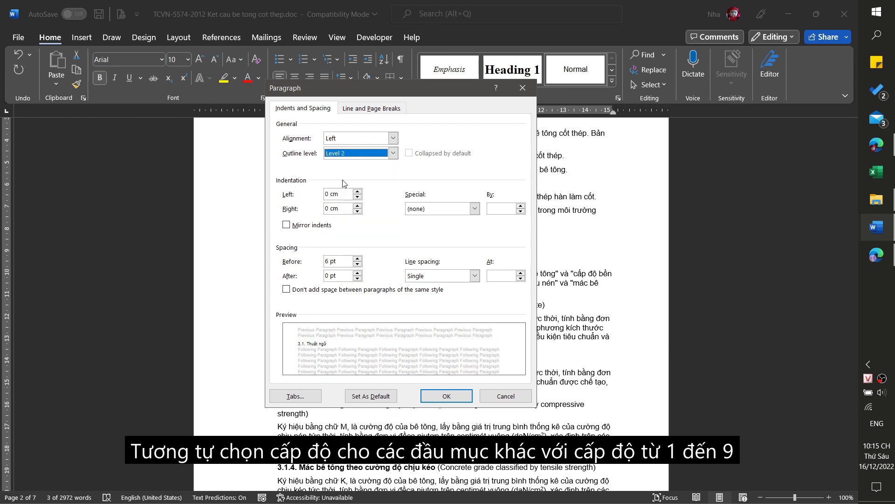
left_click(437, 397)
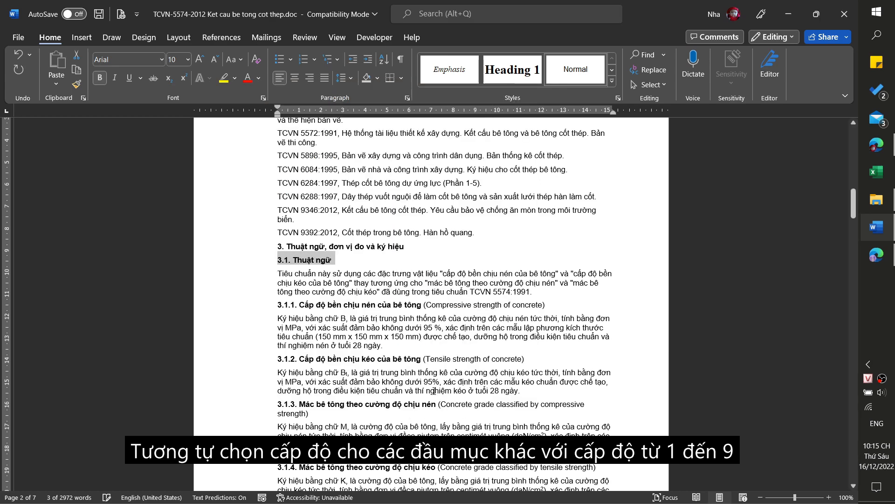
- Set the outline level of the heading "3.1.1. Cấp độ bền chịu nén của bê tông" to Level 3
scroll(293, 221, "down", 2)
left_click(292, 222)
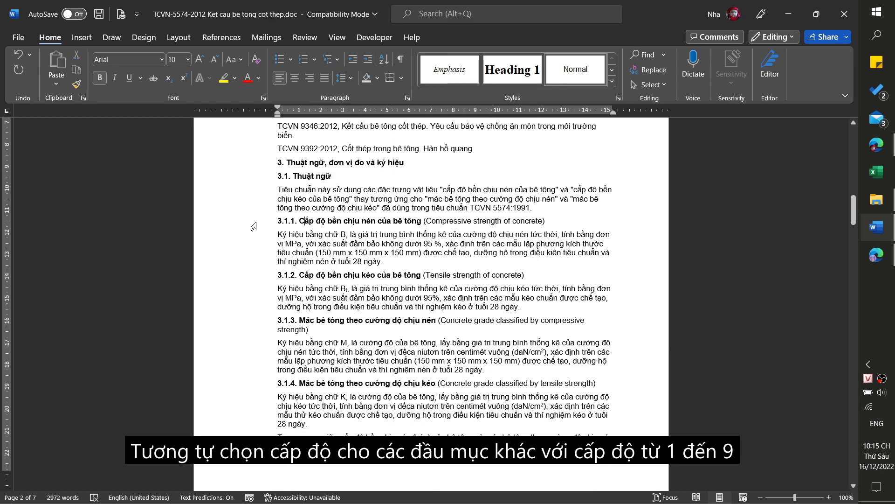
left_click(258, 223)
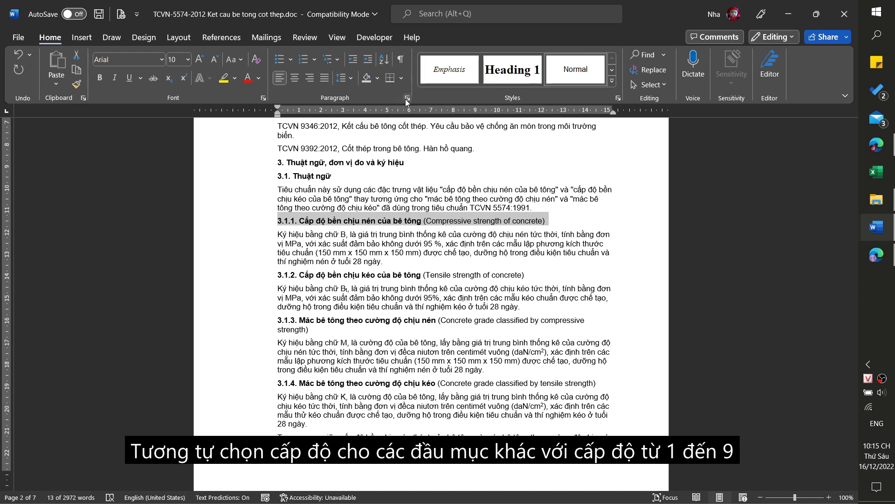
left_click(405, 98)
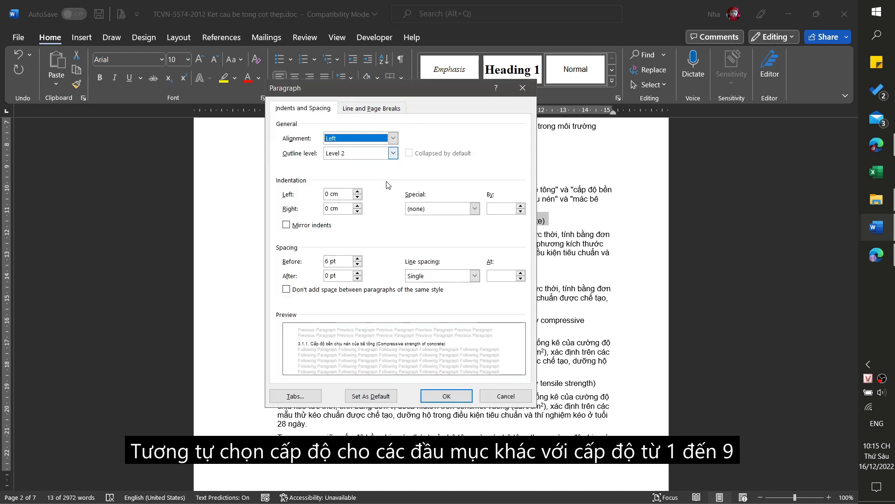
left_click(358, 156)
left_click(356, 187)
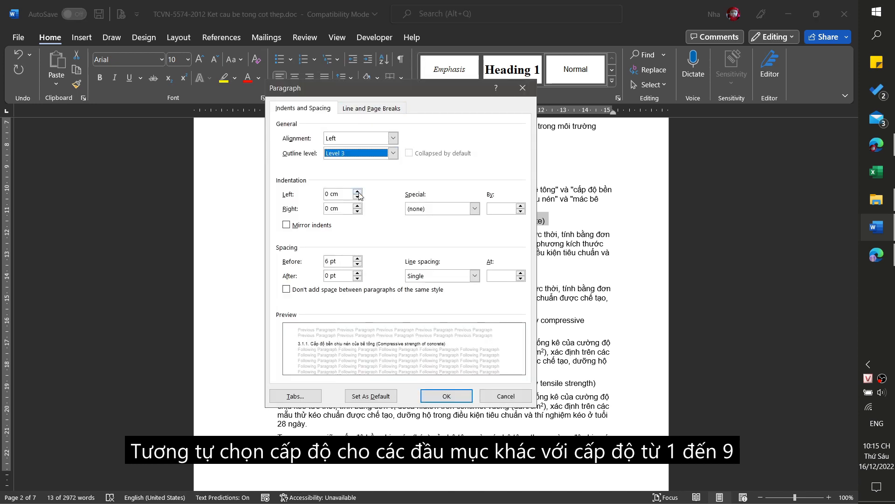
left_click(438, 395)
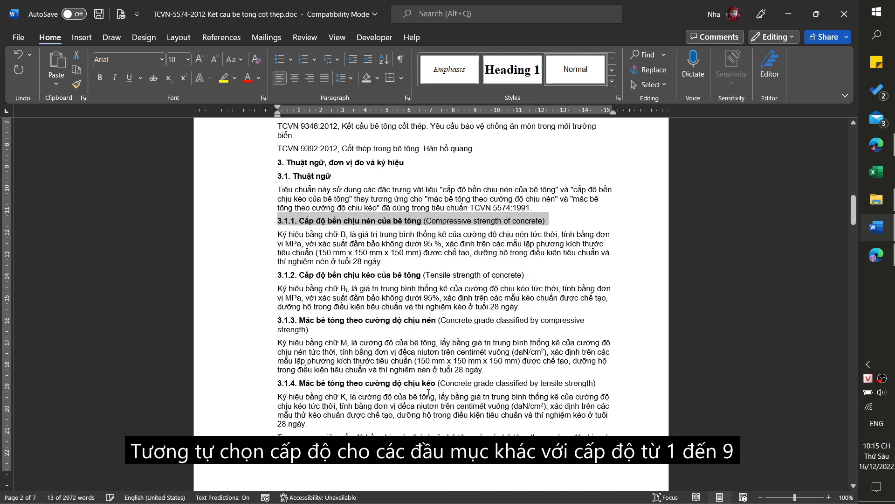
- Set the outline level of the heading "3.1.2. Cấp độ bền chịu kéo của bê tông" to Level 3
left_click(335, 252)
left_click(267, 276)
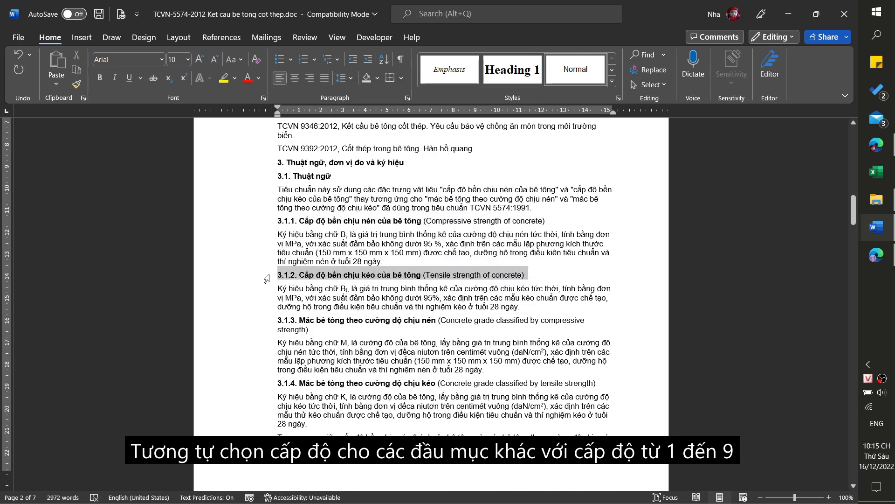
left_click(407, 98)
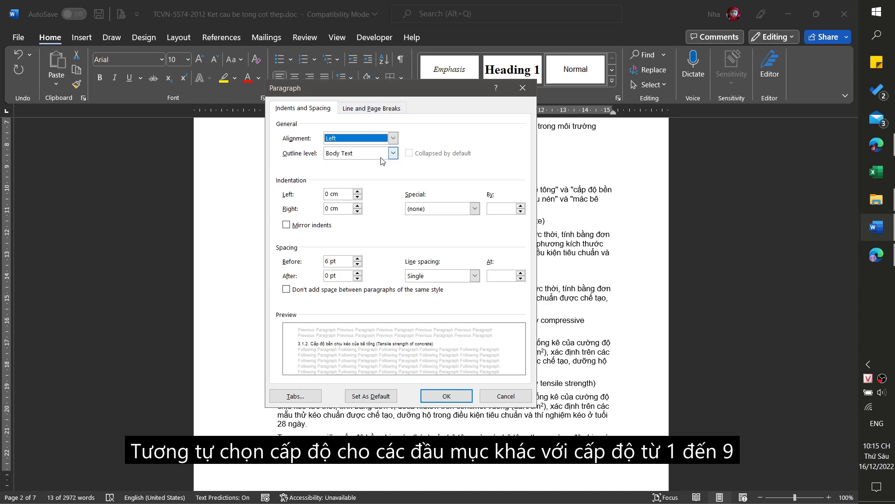
left_click(376, 157)
left_click(362, 190)
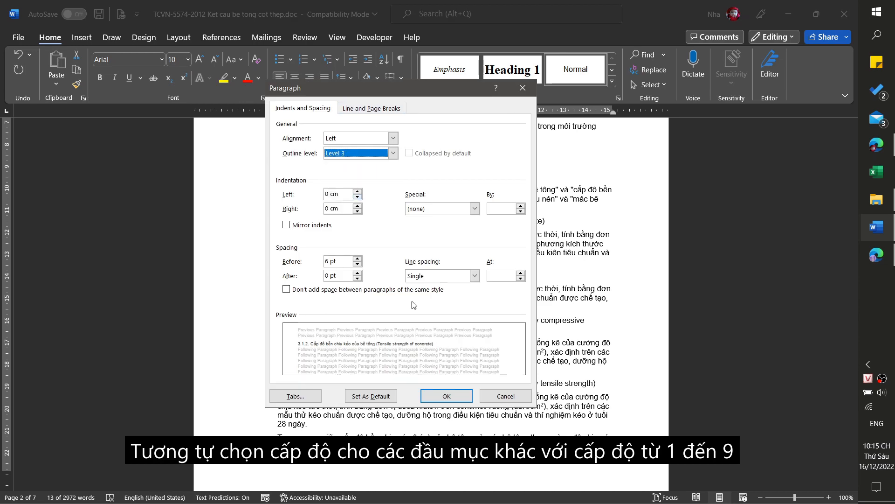
left_click(446, 395)
- Assign an outline level to the heading "3.1.14. Điều kiện sử dụng bình thường" in place of Body Text
scroll(431, 279, "down", 1)
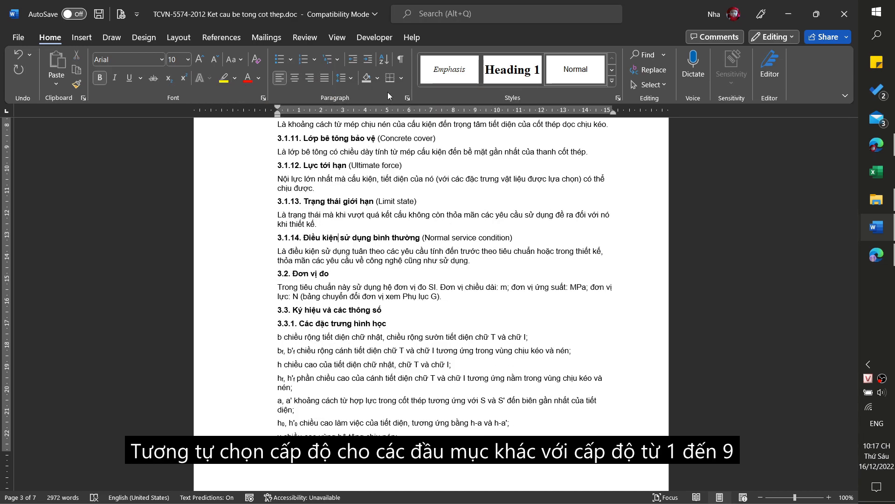
left_click(407, 97)
left_click(393, 153)
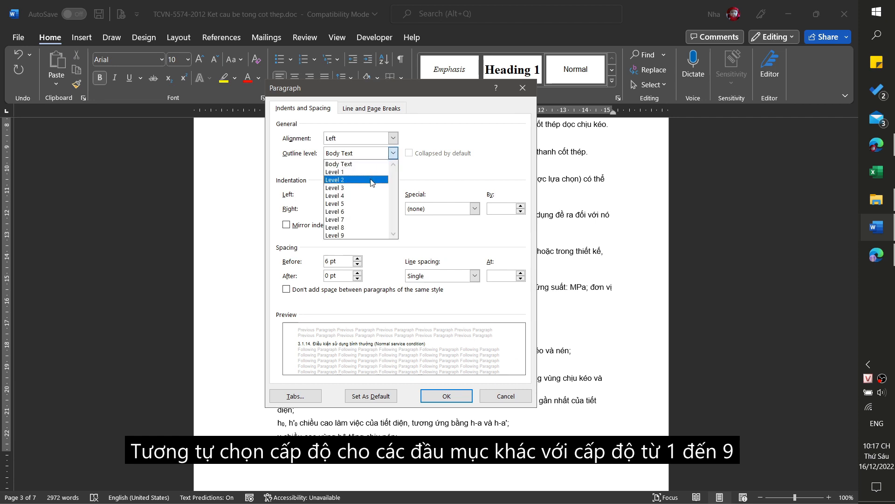
left_click(359, 183)
left_click(436, 397)
- Set the outline level of the heading "3.2. Đơn vị đo" to Level 2
scroll(354, 303, "down", 1)
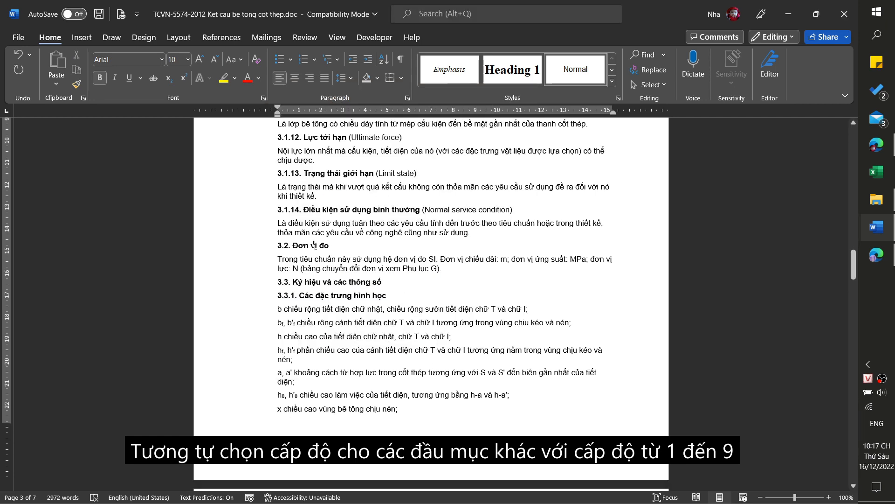
left_click(314, 245)
left_click(407, 98)
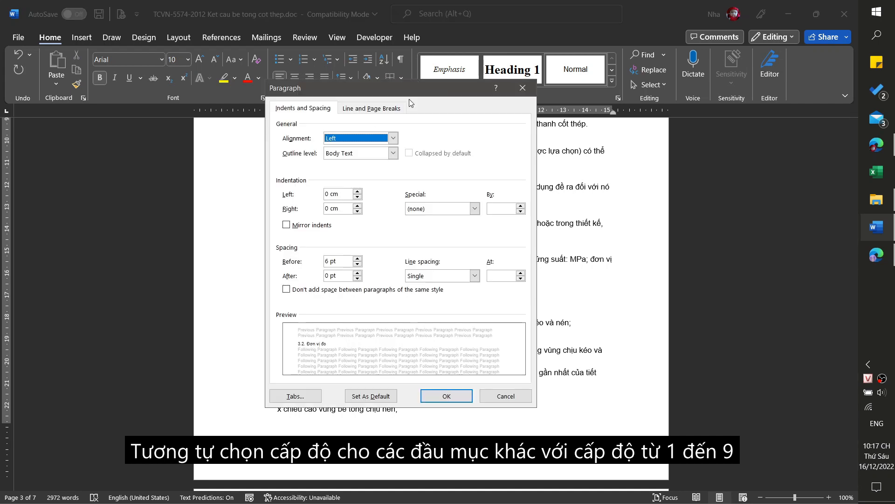
left_click(393, 153)
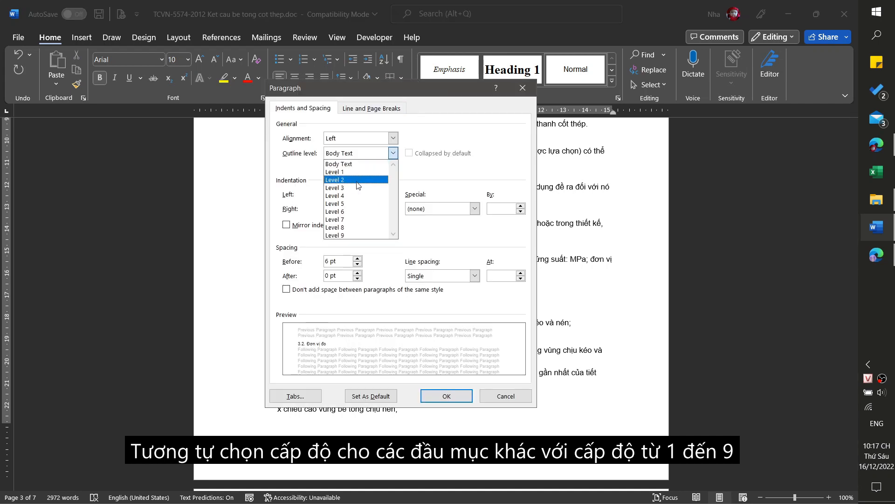
left_click(358, 185)
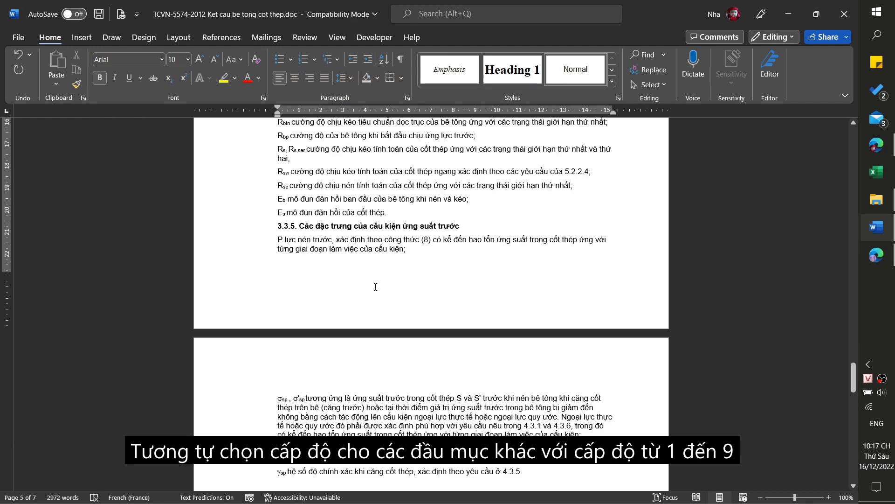
- Set the outline level of the heading "3.3.5. Các đặc trưng của cấu kiện ứng suất trước" to Level 3
left_click(352, 227)
left_click(406, 98)
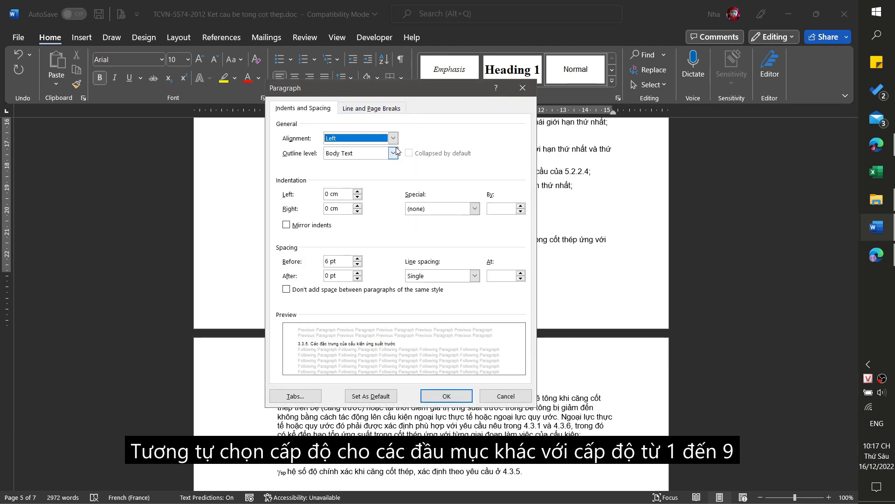
left_click(394, 153)
left_click(358, 193)
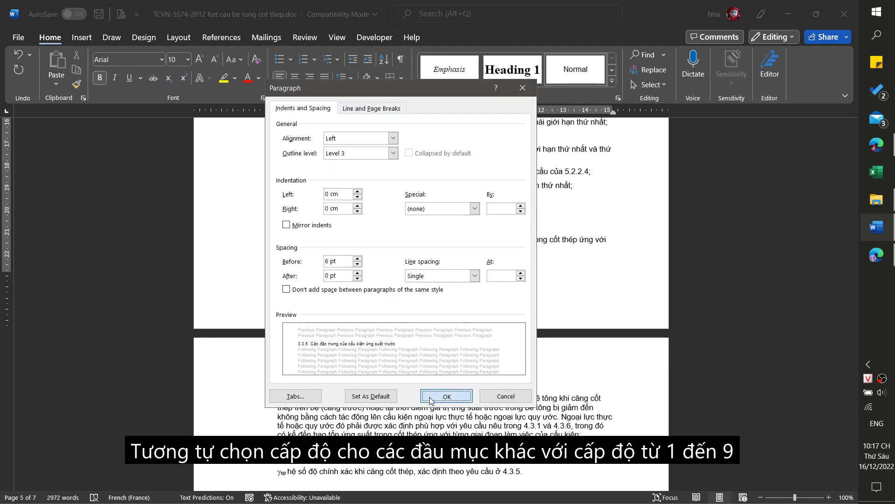
left_click(438, 397)
- Add a new sub-heading "3.3.5.1. ABC" on its own line directly below the 3.3.5 heading
scroll(403, 321, "down", 5)
scroll(404, 322, "up", 6)
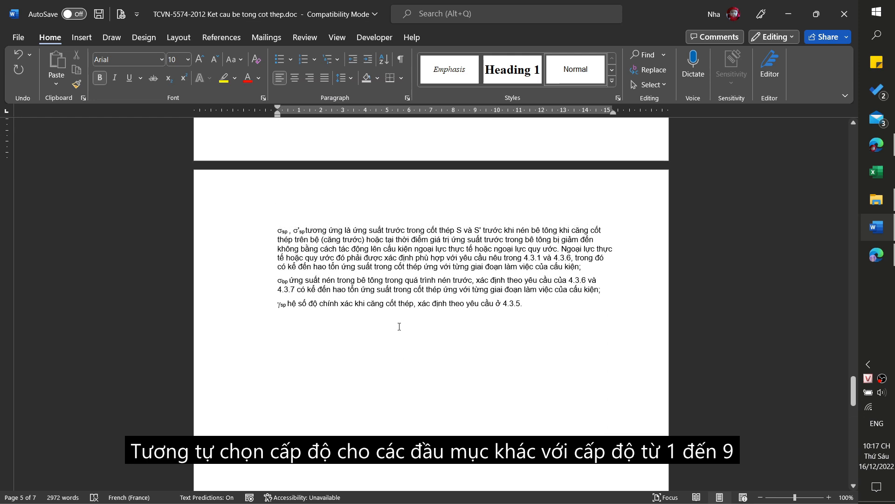
left_click(499, 198)
key("Return")
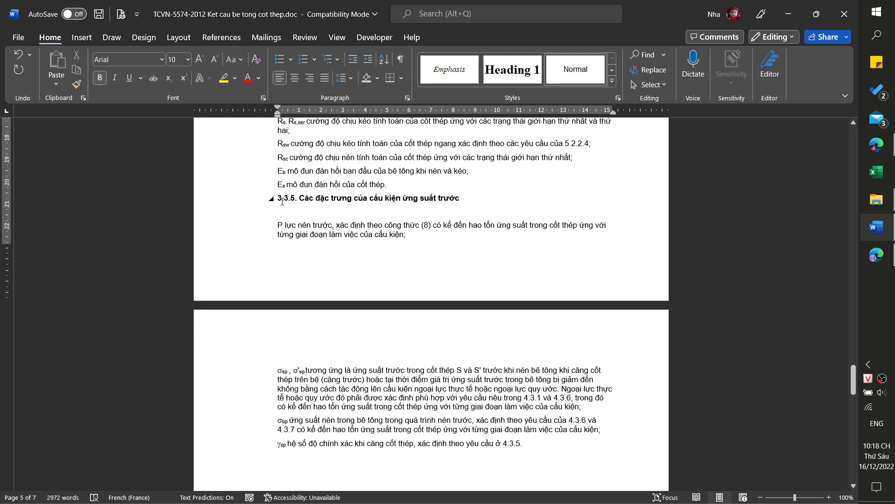
type("3.3.")
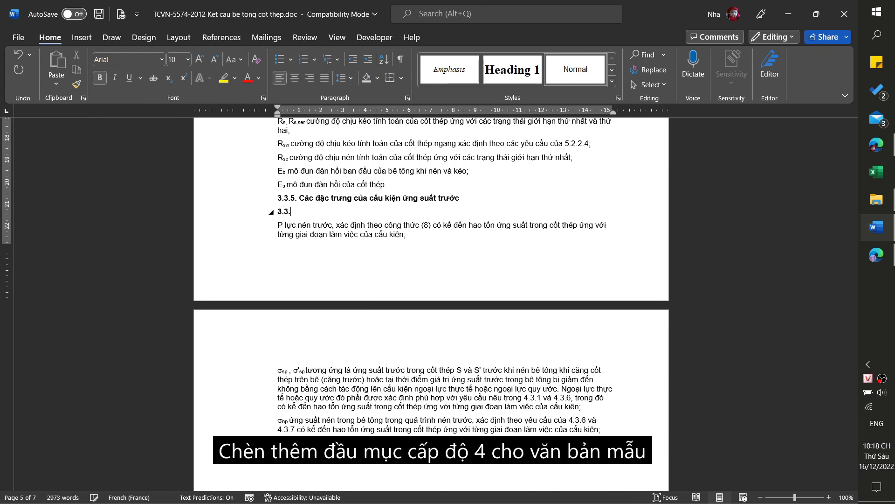
type("5.1. ABC")
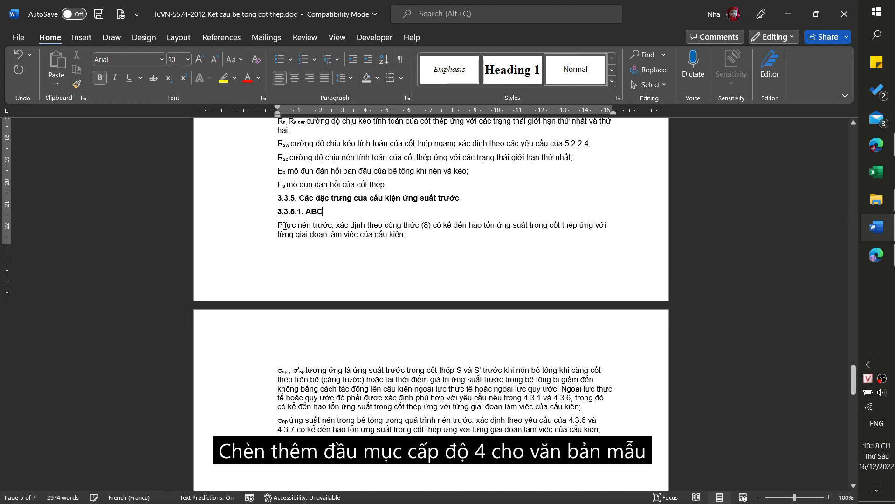
- Set the outline level of the new heading "3.3.5.1. ABC" to Level 4
left_click(407, 98)
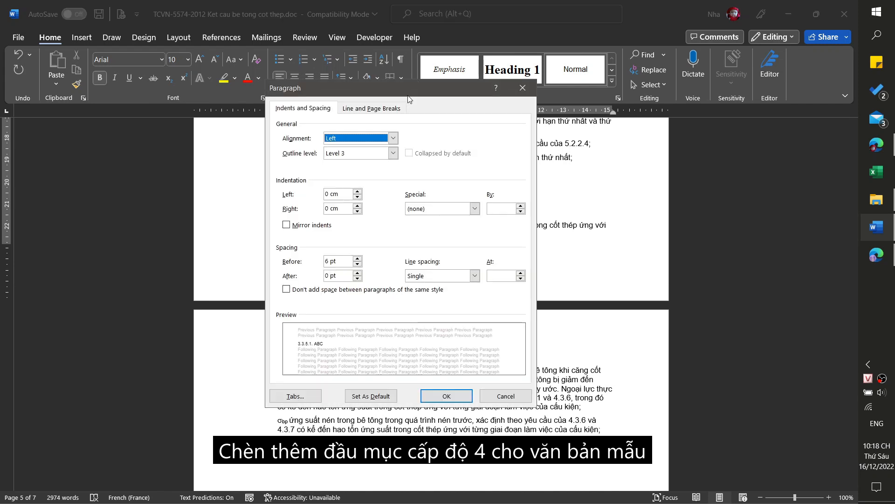
left_click(342, 156)
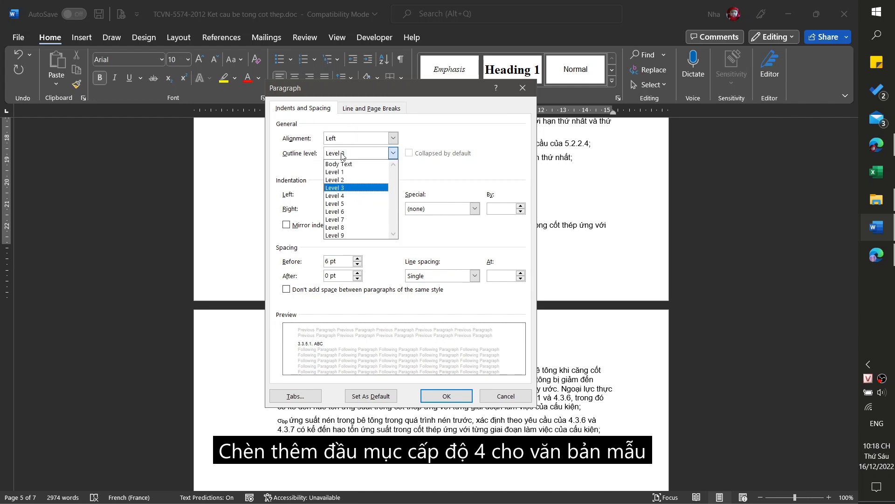
left_click(341, 196)
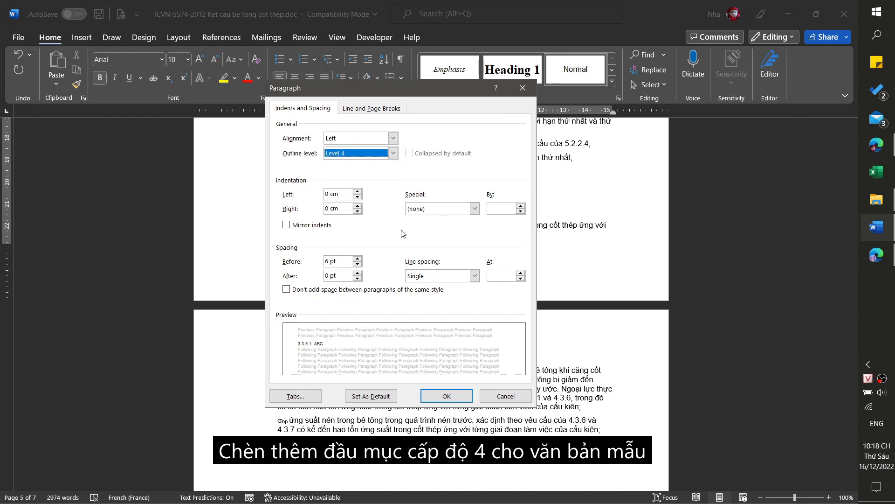
left_click(446, 395)
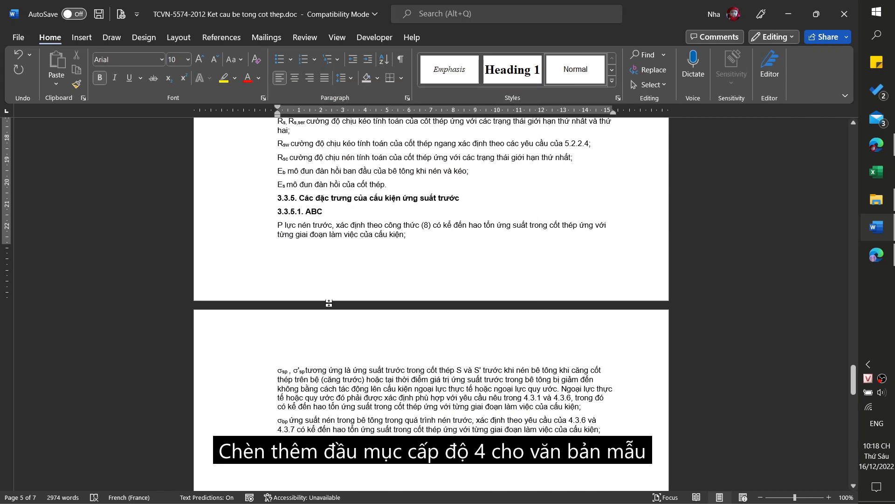
- Copy the whole "3.3.5.1. ABC" heading line
scroll(329, 303, "down", 1)
triple_click(305, 183)
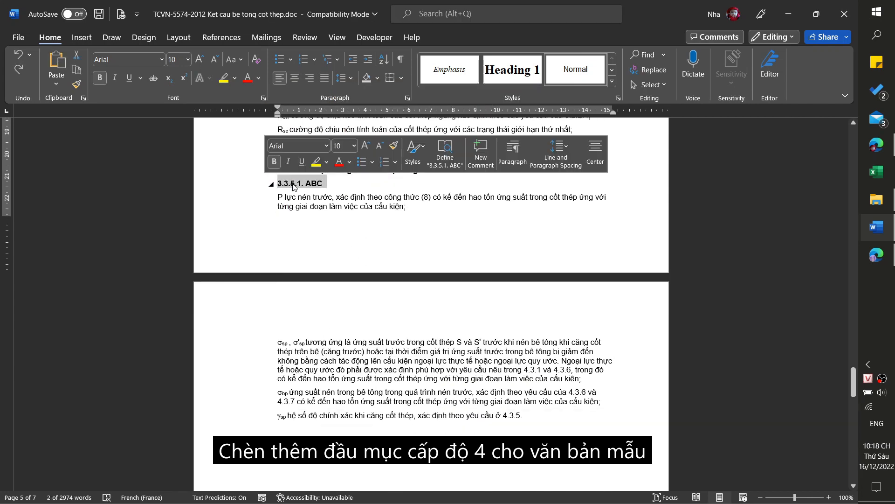
right_click(294, 185)
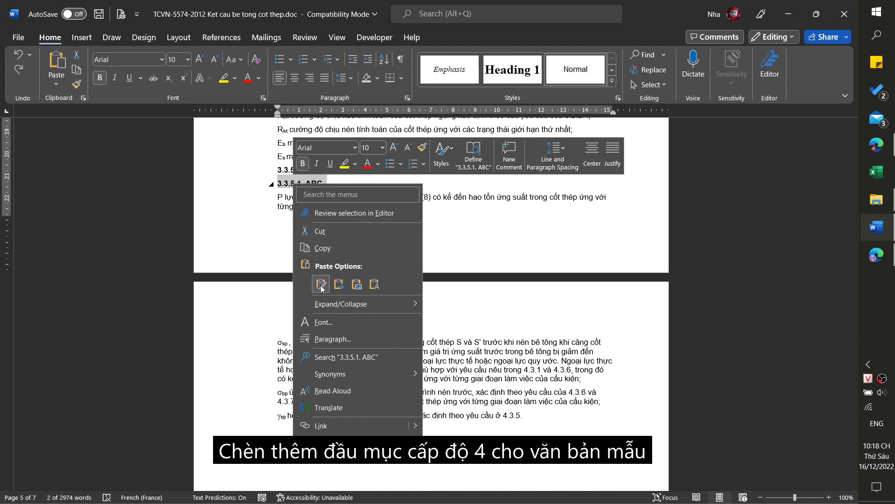
left_click(322, 248)
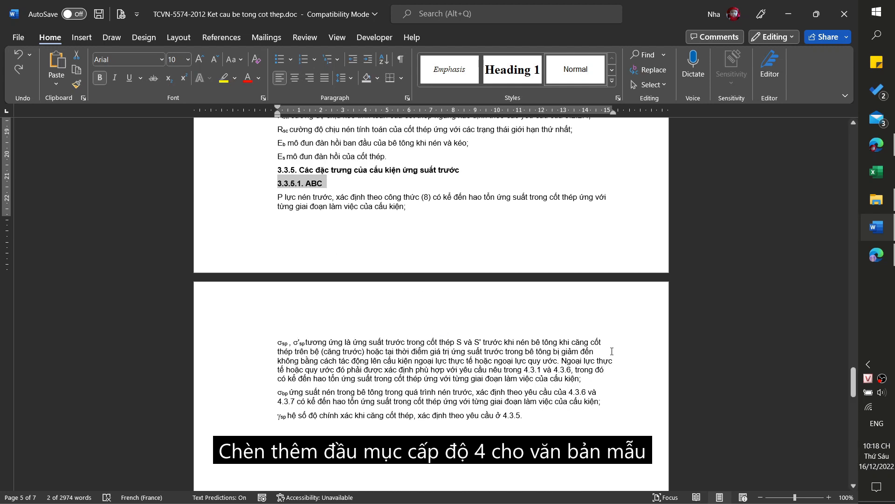
- Paste the copied "3.3.5.1. ABC" heading on its own line directly above the σbp paragraph, without an extra blank line below it
left_click(609, 377)
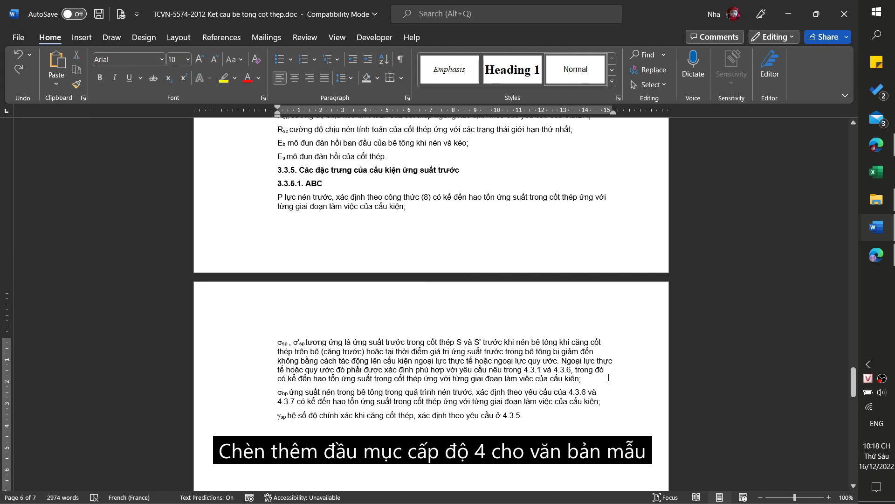
key("Return")
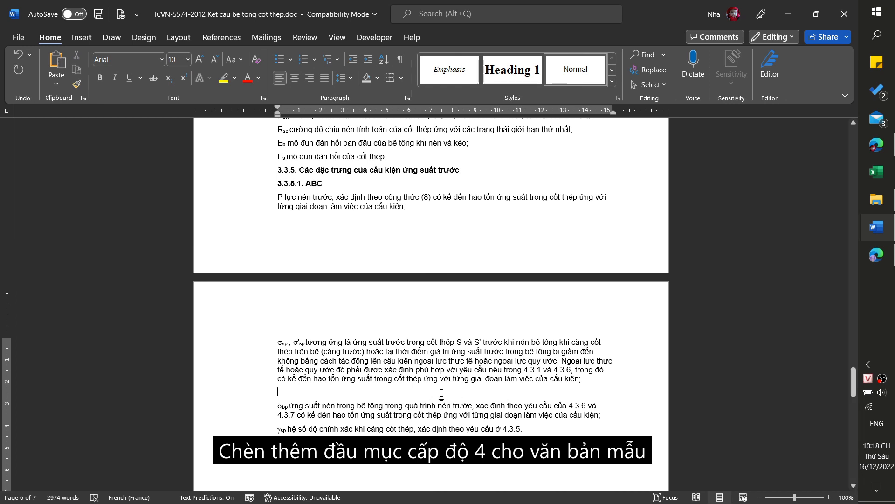
right_click(425, 387)
right_click(401, 391)
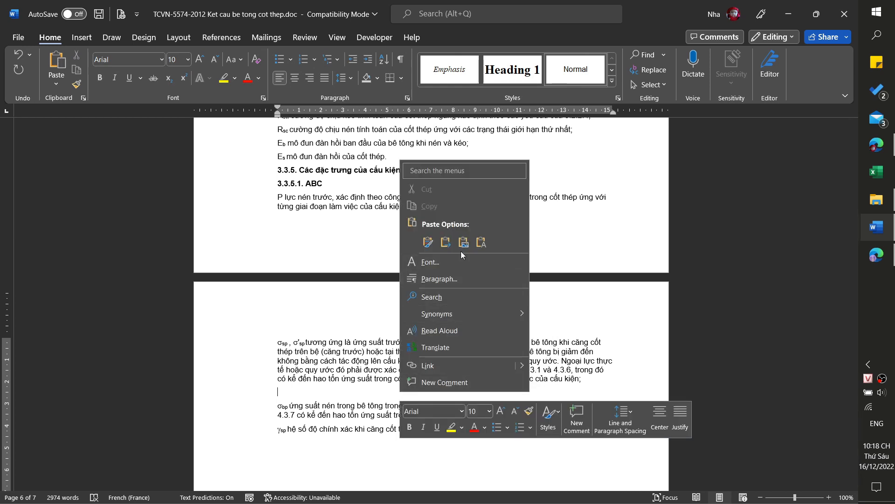
left_click(428, 242)
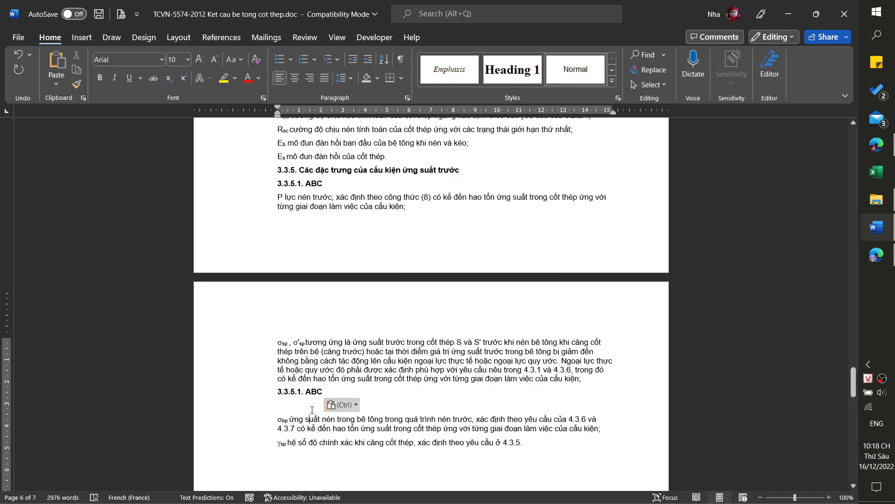
key("BackSpace")
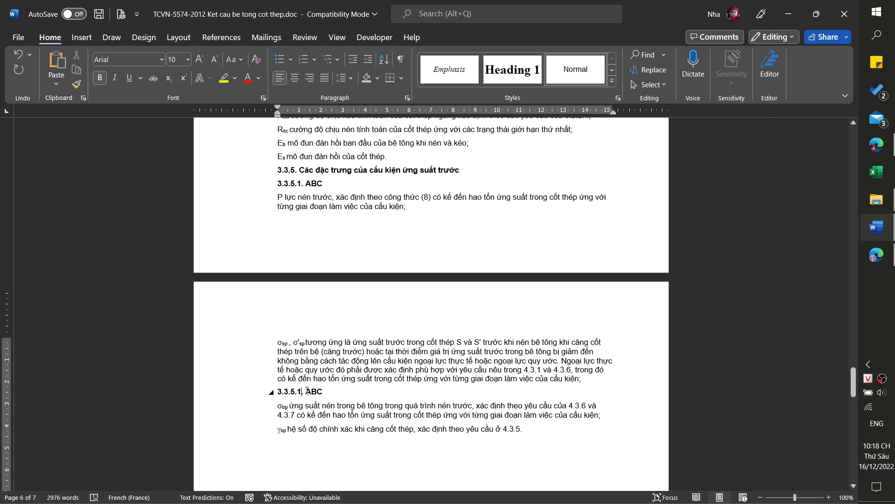
- Change the pasted heading above the σbp paragraph to "3.3.5.2. XYZ"
key("BackSpace")
type("2")
left_click_drag(306, 391, 323, 392)
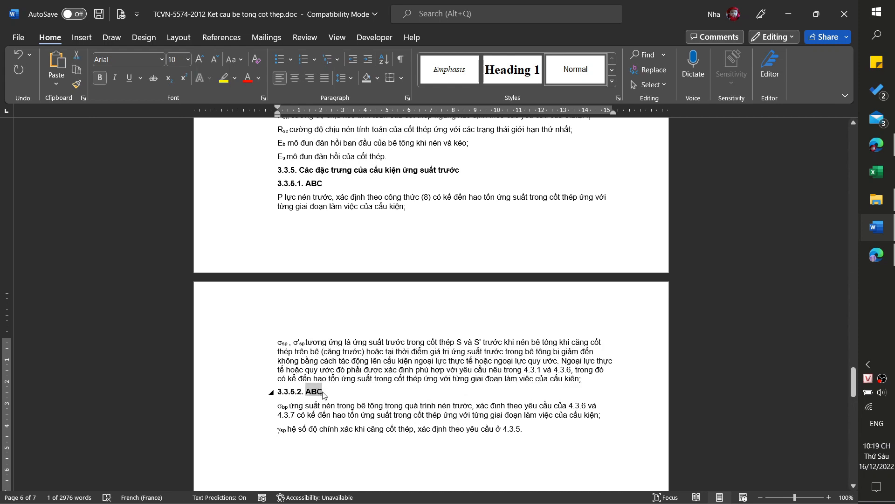
type("XYZ")
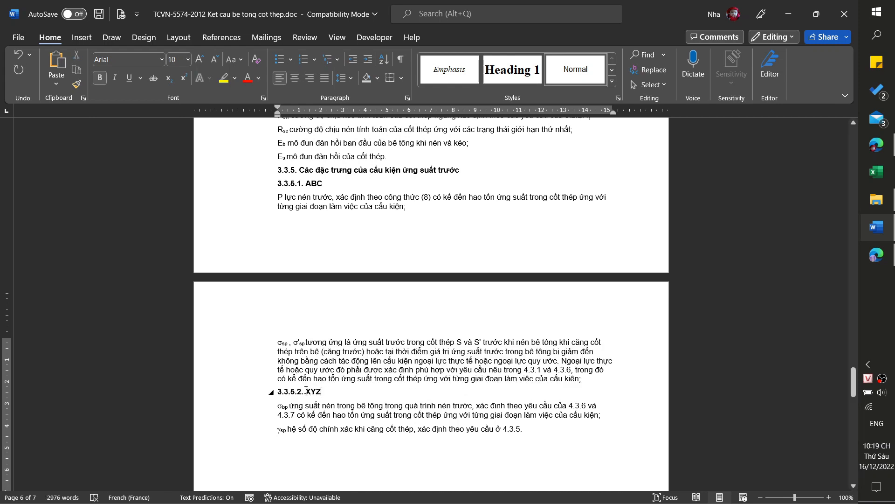
left_click(306, 391)
- Replace the bold note in parentheses under "MỤC LỤC" on the last page with "(Cập nhật lại toàn bộ mục lục)"
scroll(338, 368, "down", 4)
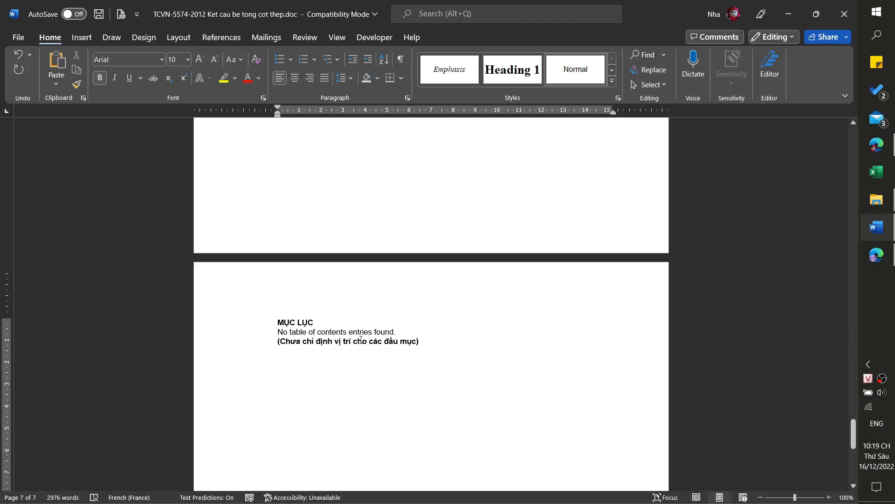
left_click_drag(418, 341, 286, 341)
key("Delete")
type("ập nhật ")
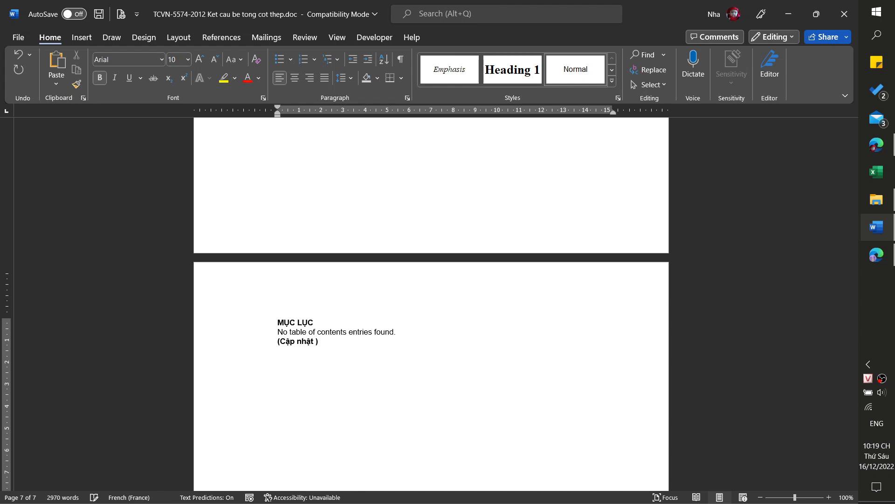
type("lại toàn bộ mục lục")
- Update the table of contents under "MỤC LỤC" and select its "3.3.5.1. ABC" and "3.3.5.2. XYZ" entries for checking
left_click(315, 332)
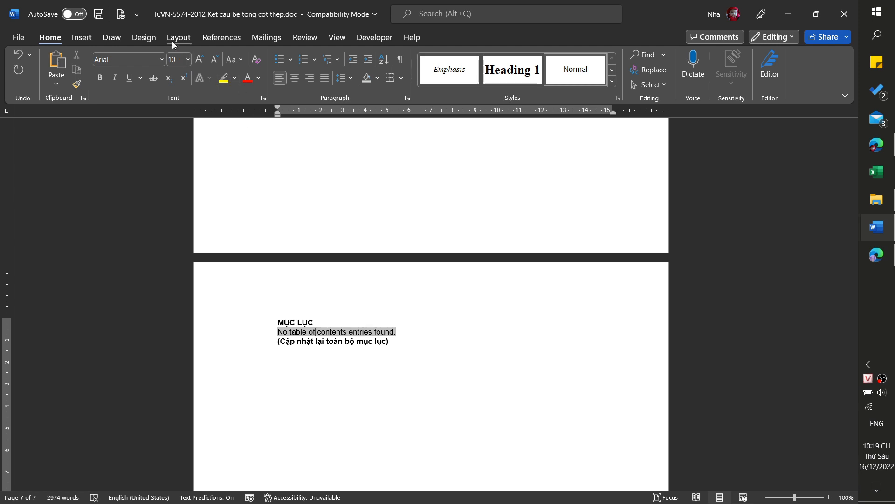
left_click(206, 39)
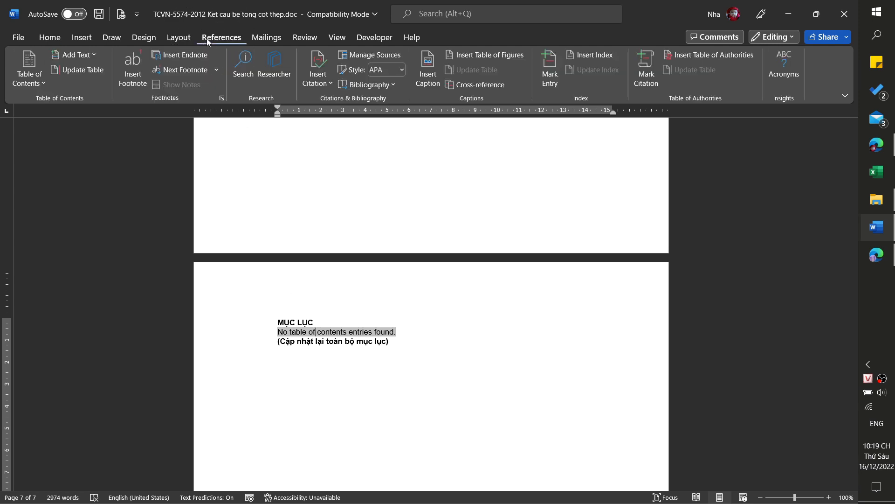
left_click(95, 74)
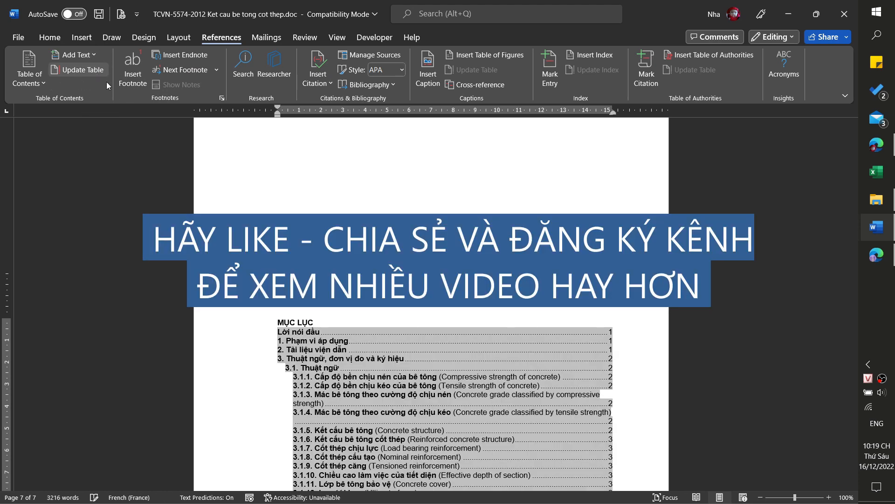
scroll(639, 317, "down", 6)
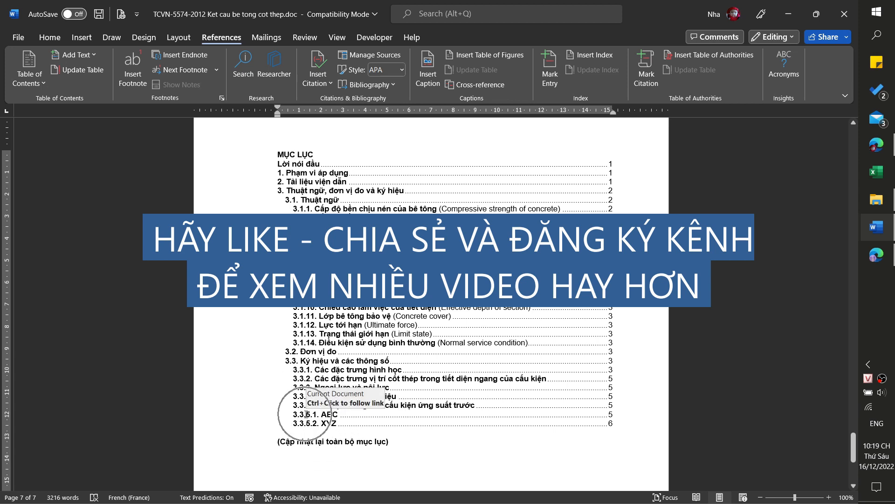
left_click_drag(295, 414, 319, 423)
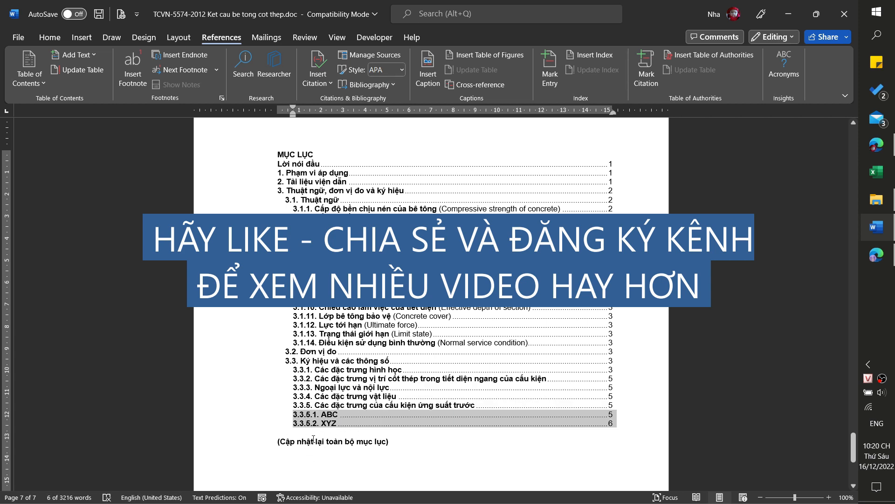
scroll(344, 393, "down", 2)
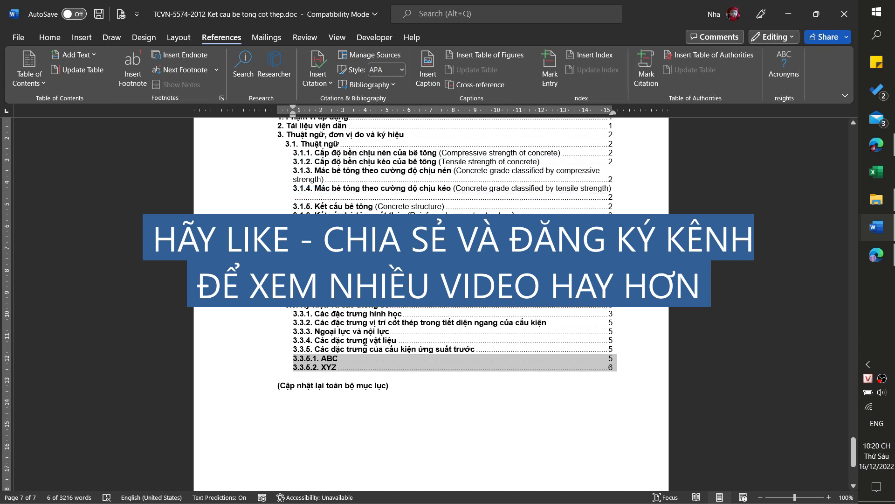